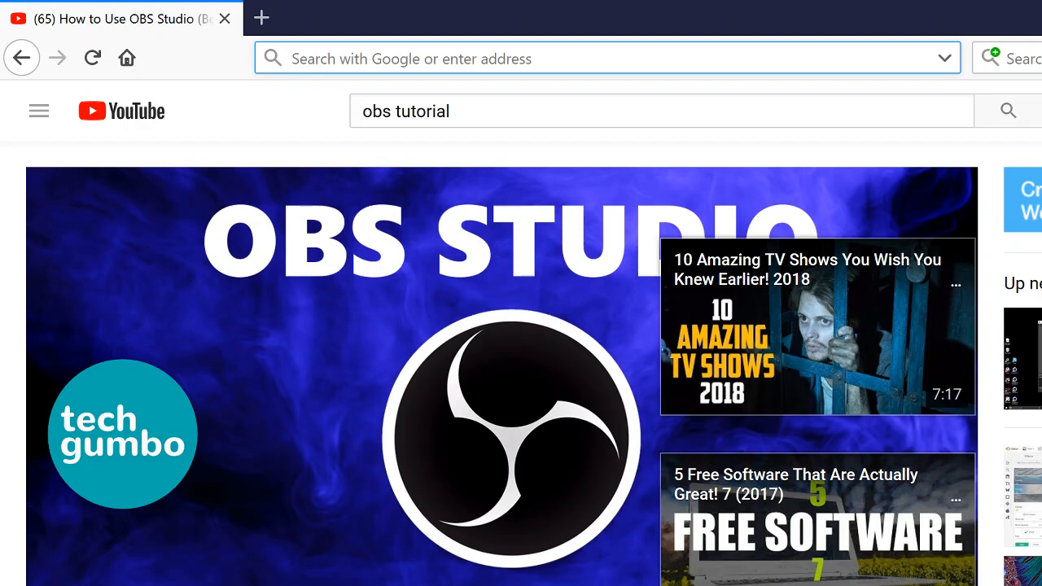
{"action": "type", "text": "wwww.bundleofholding.com/"}
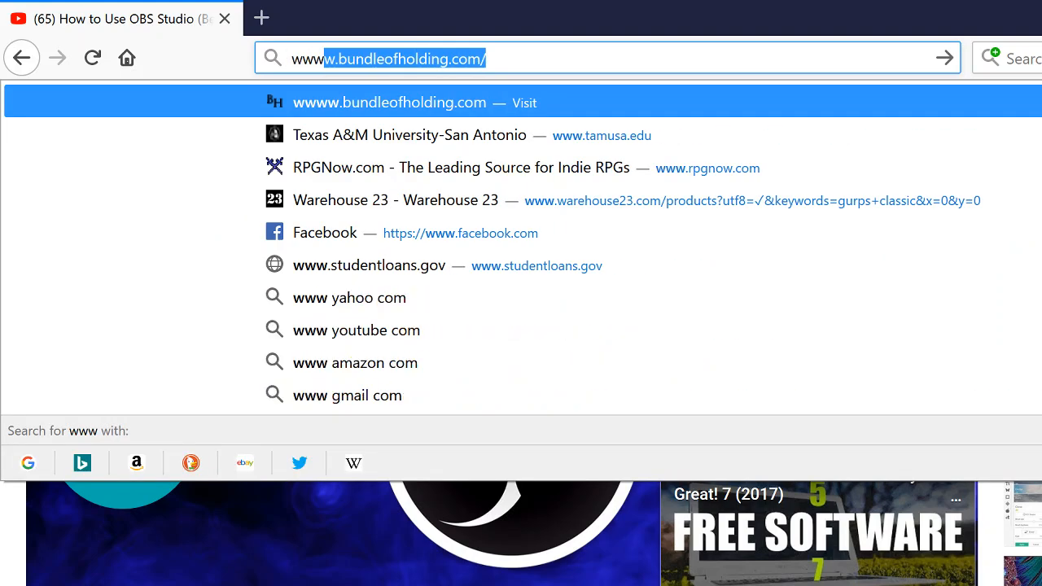
{"action": "left_click", "coordinate": [572, 144]}
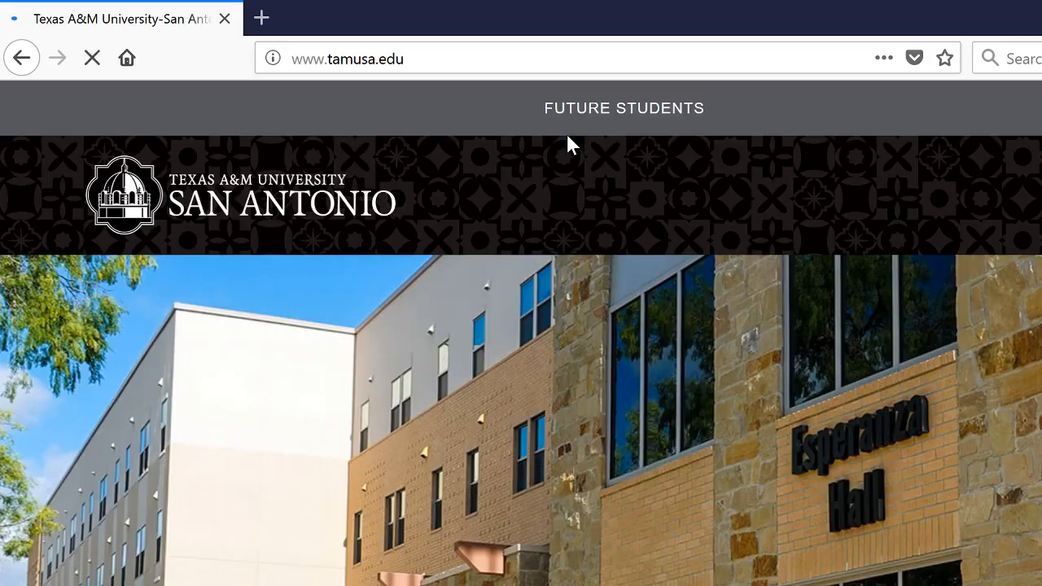
{"action": "scroll", "coordinate": [600, 293], "scroll_direction": "down", "scroll_amount": 10}
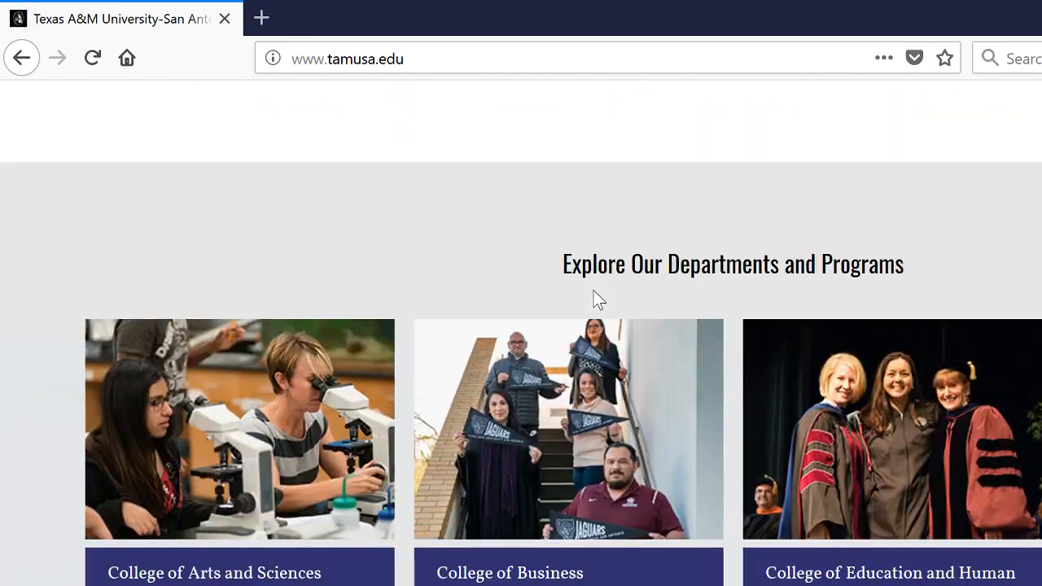
{"action": "scroll", "coordinate": [593, 291], "scroll_direction": "down", "scroll_amount": 20}
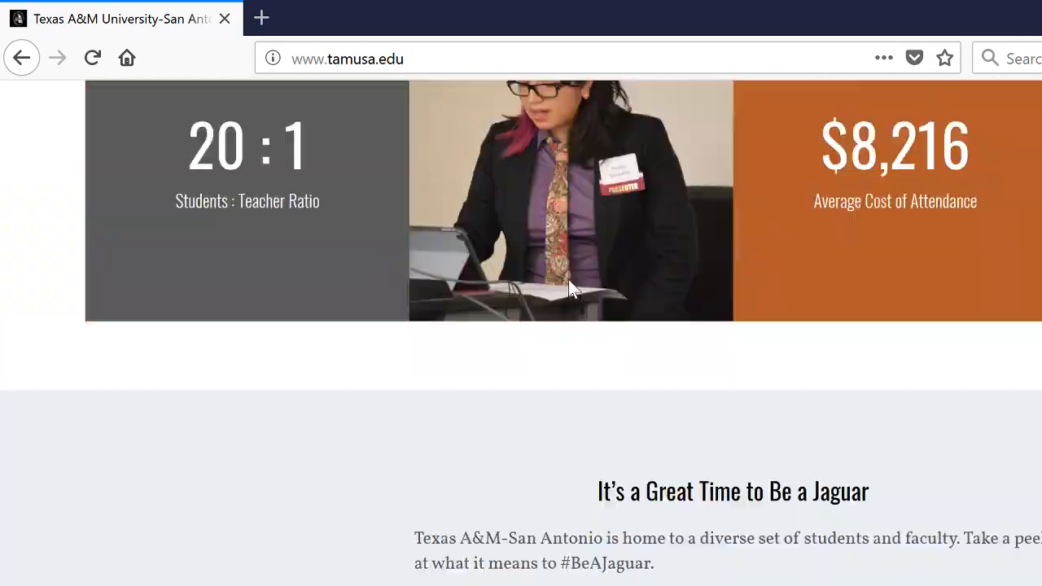
{"action": "scroll", "coordinate": [568, 279], "scroll_direction": "down", "scroll_amount": 15}
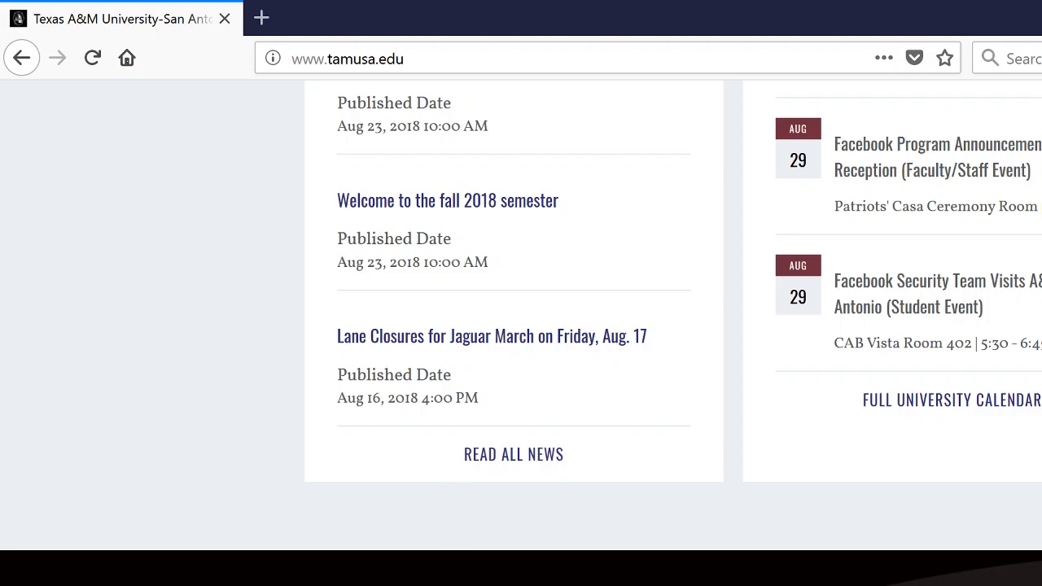
{"action": "left_click", "coordinate": [699, 582]}
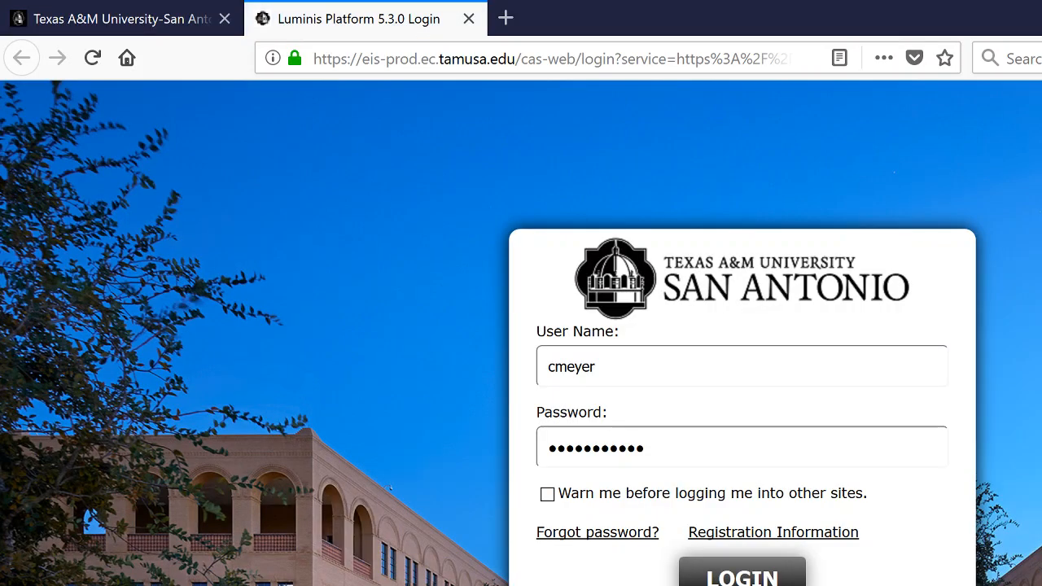
Log in to the campus portal with the prefilled credentials and open the writing folio sample in Digication through Student Services.
{"action": "left_click", "coordinate": [751, 571]}
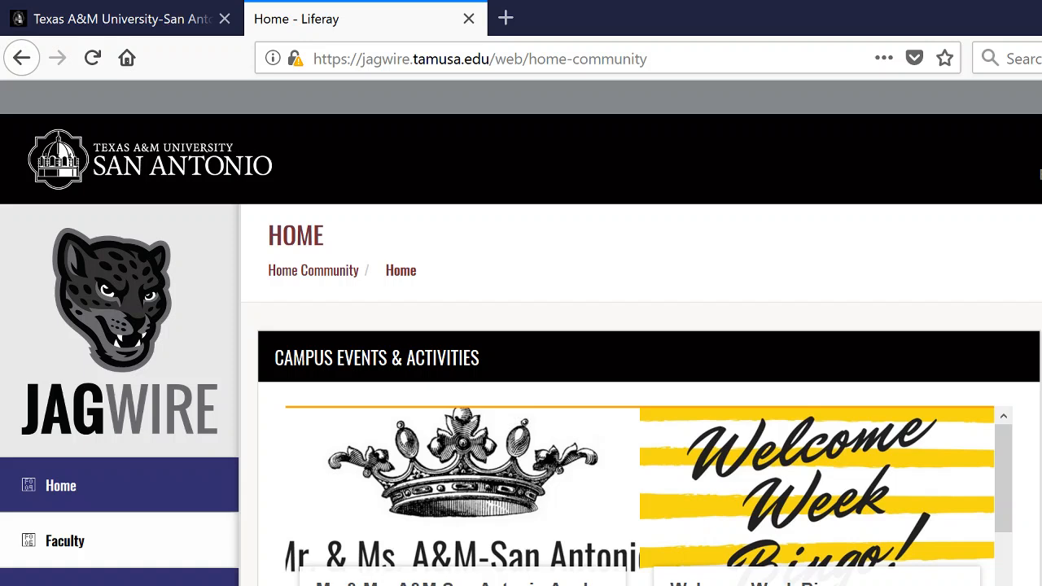
{"action": "left_click", "coordinate": [81, 581]}
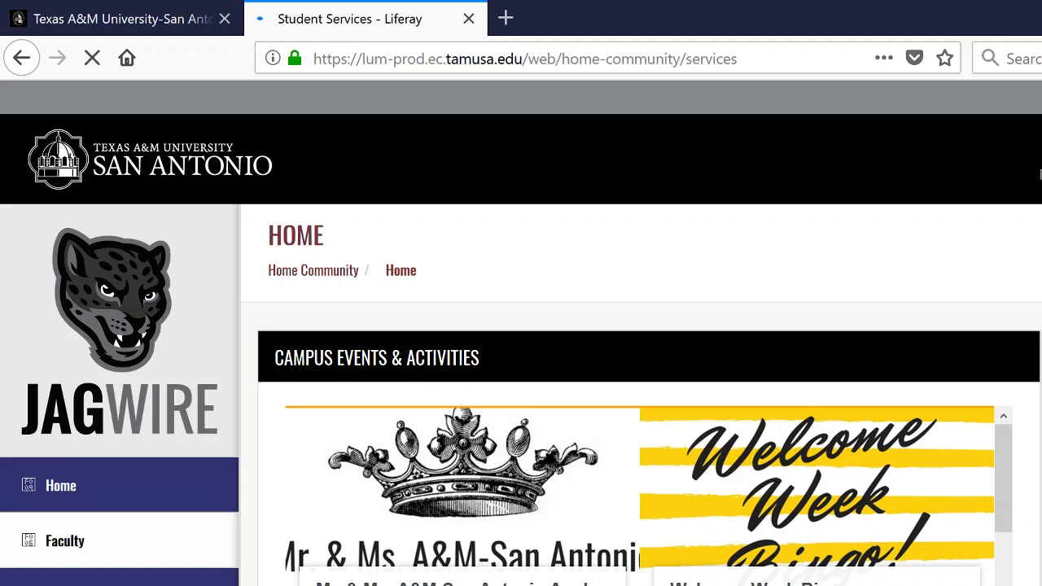
{"action": "scroll", "coordinate": [521, 395], "scroll_direction": "down", "scroll_amount": 2}
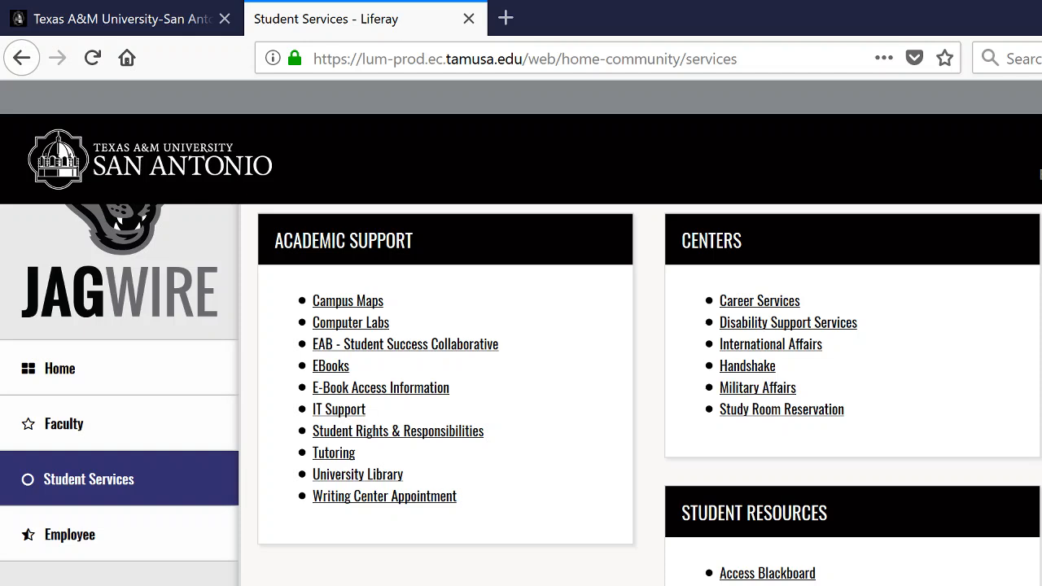
{"action": "left_click", "coordinate": [357, 474]}
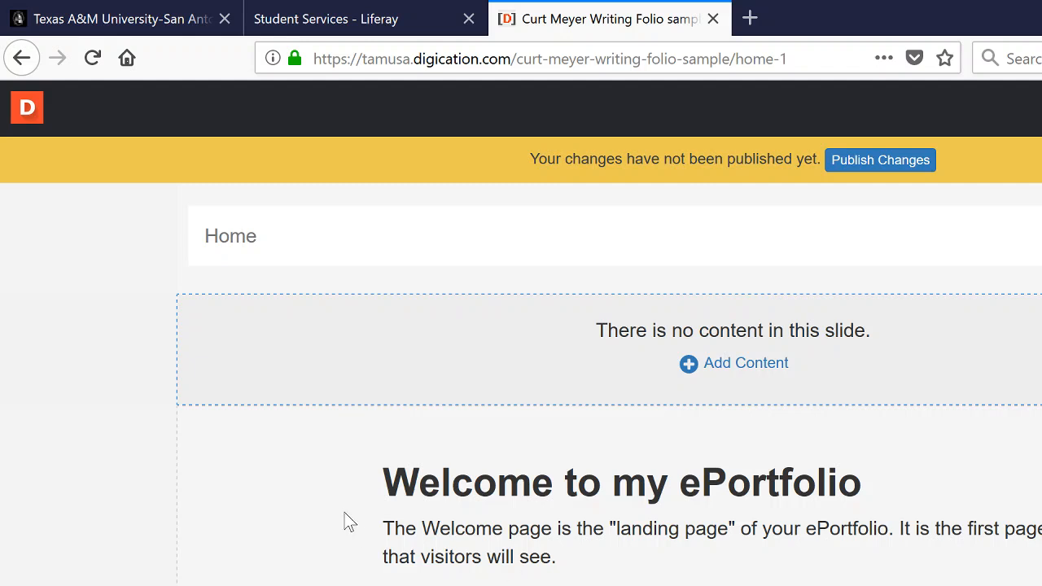
Add a page named "Miscilanious Writings" below Home in the ePortfolio's page settings.
{"action": "scroll", "coordinate": [349, 518], "scroll_direction": "down", "scroll_amount": 3}
{"action": "scroll", "coordinate": [348, 519], "scroll_direction": "up", "scroll_amount": 3}
{"action": "left_click", "coordinate": [732, 236]}
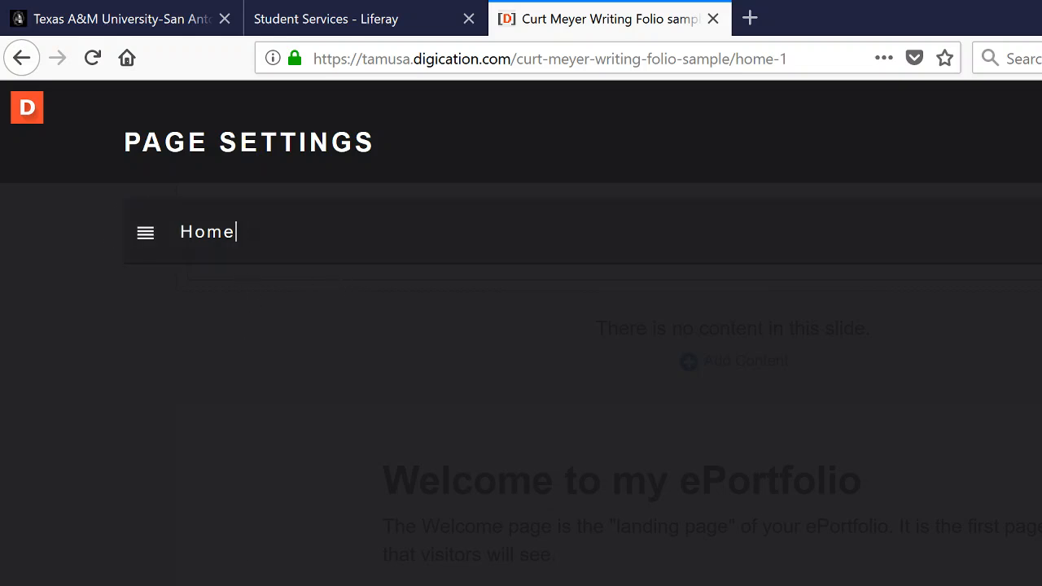
{"action": "key", "text": "Return"}
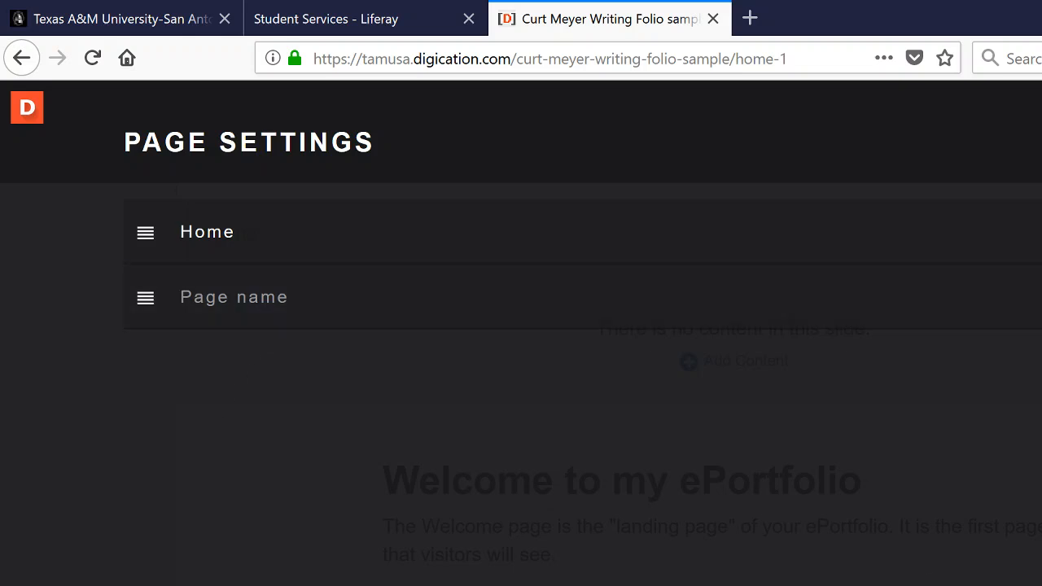
{"action": "type", "text": "M"}
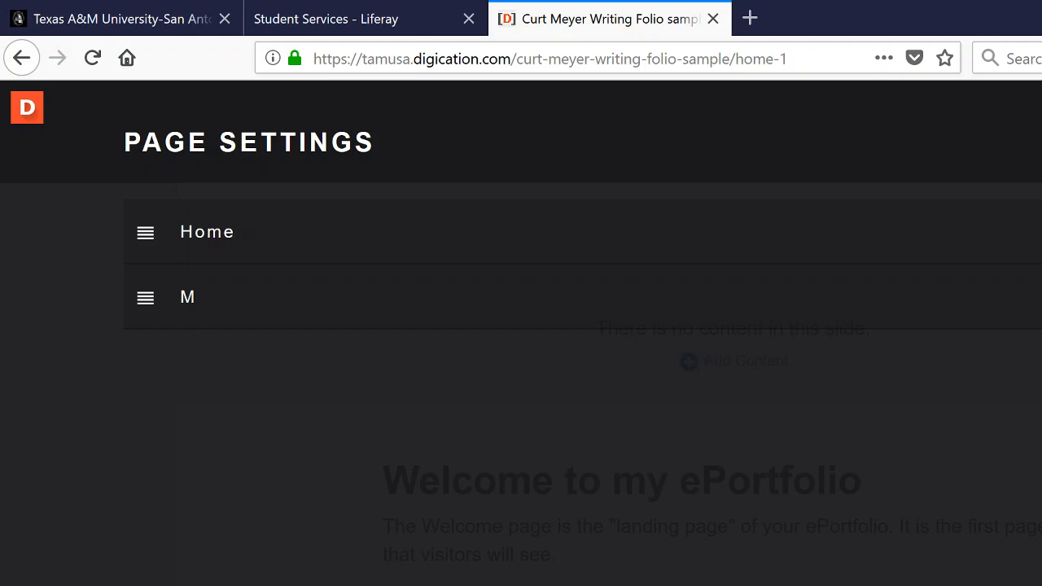
{"action": "type", "text": "iscilanious"}
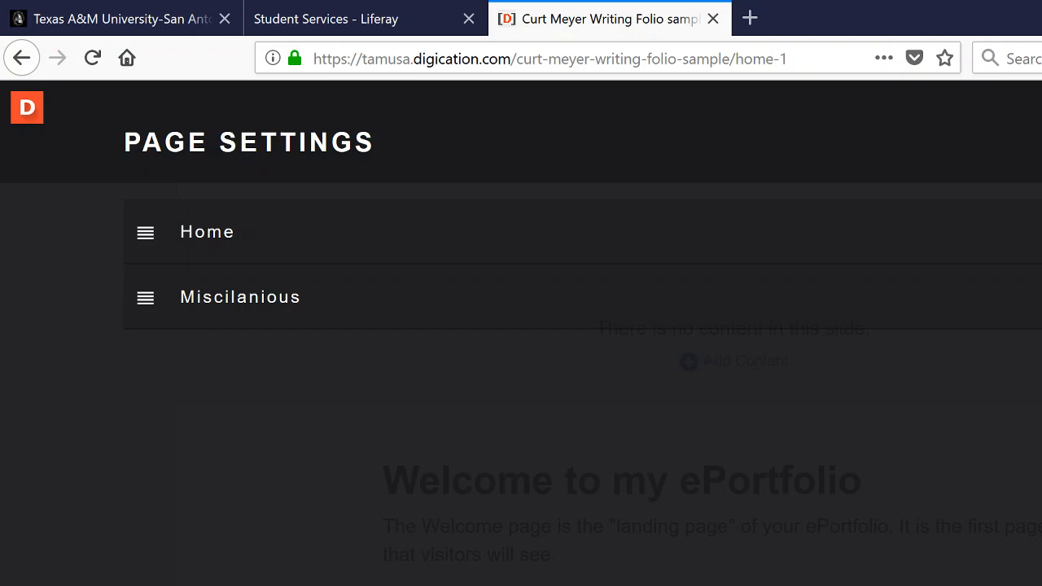
{"action": "type", "text": "Writrings"}
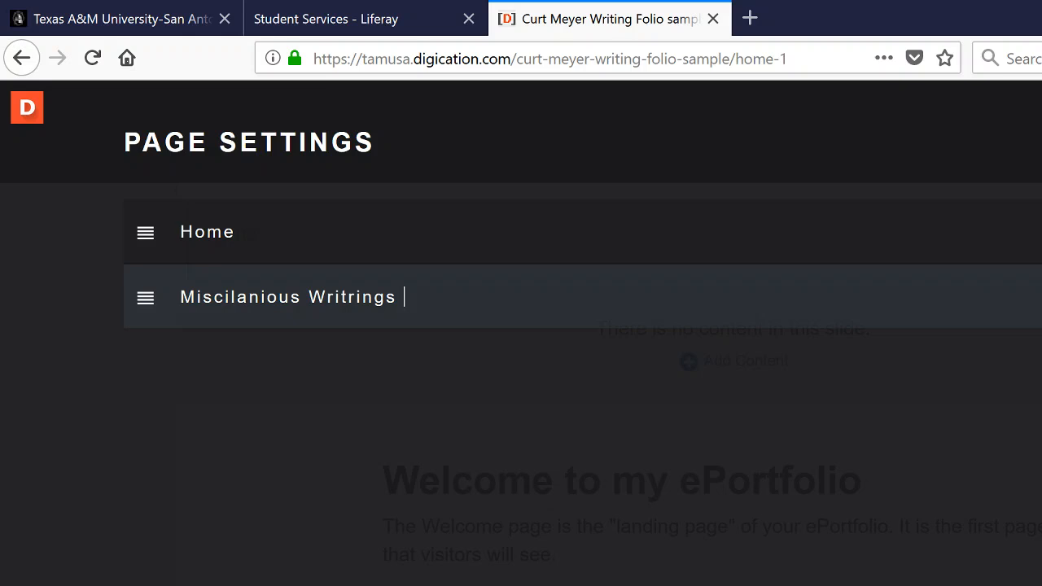
{"action": "left_click", "coordinate": [363, 298]}
{"action": "left_click", "coordinate": [357, 298]}
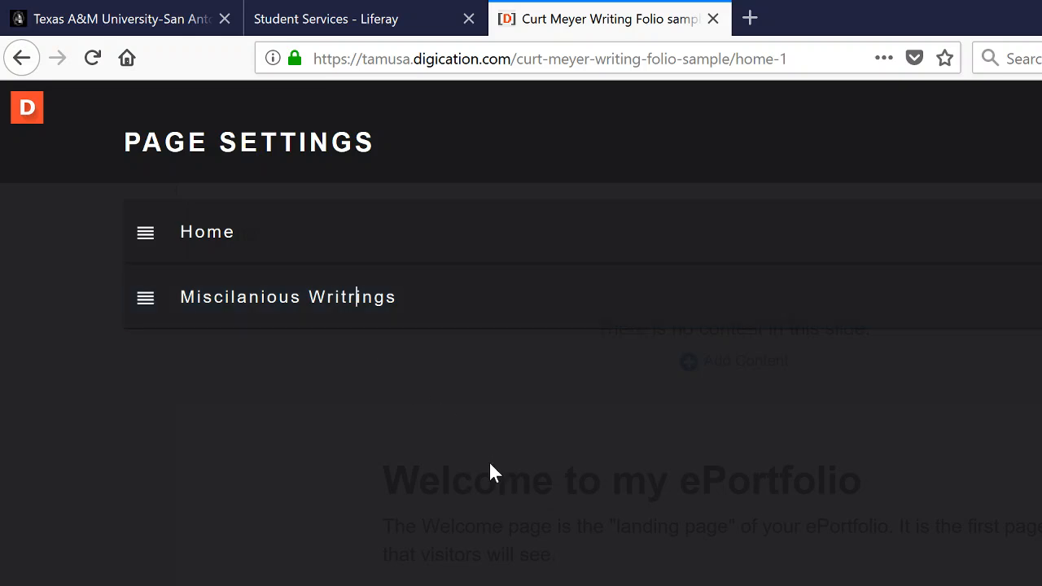
{"action": "key", "text": "BackSpace"}
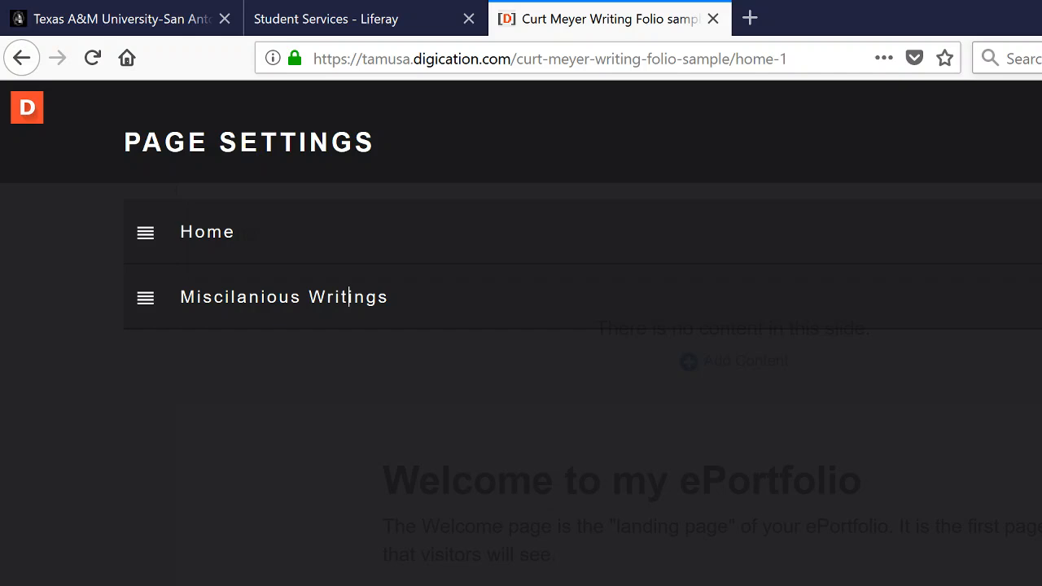
Look up the spelling of "miscellaneous" through web search suggestions for "misce" in a new browser tab, and return to the ePortfolio.
{"action": "left_click", "coordinate": [749, 18]}
{"action": "left_click", "coordinate": [1023, 59]}
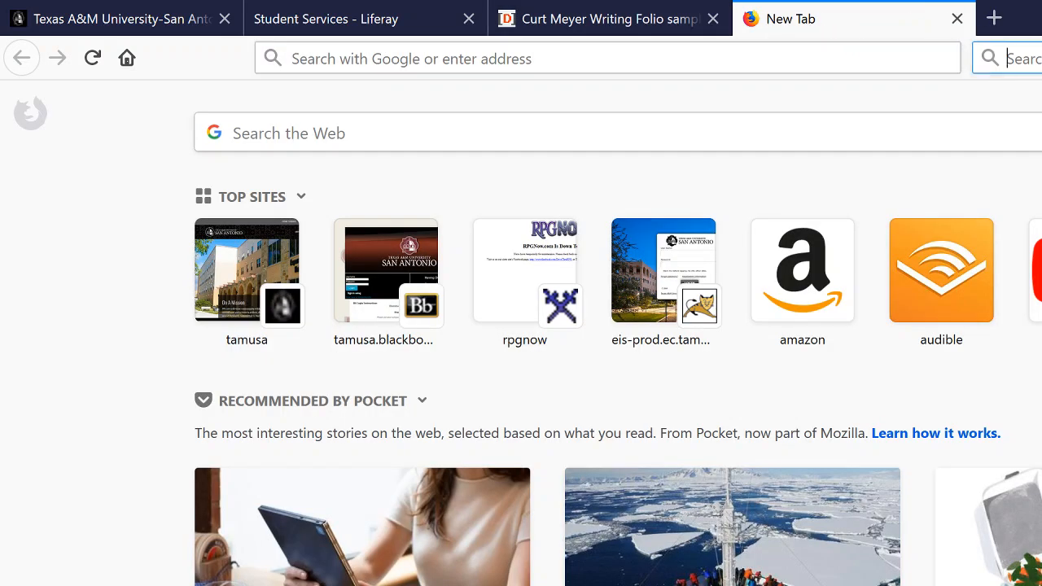
{"action": "type", "text": "me"}
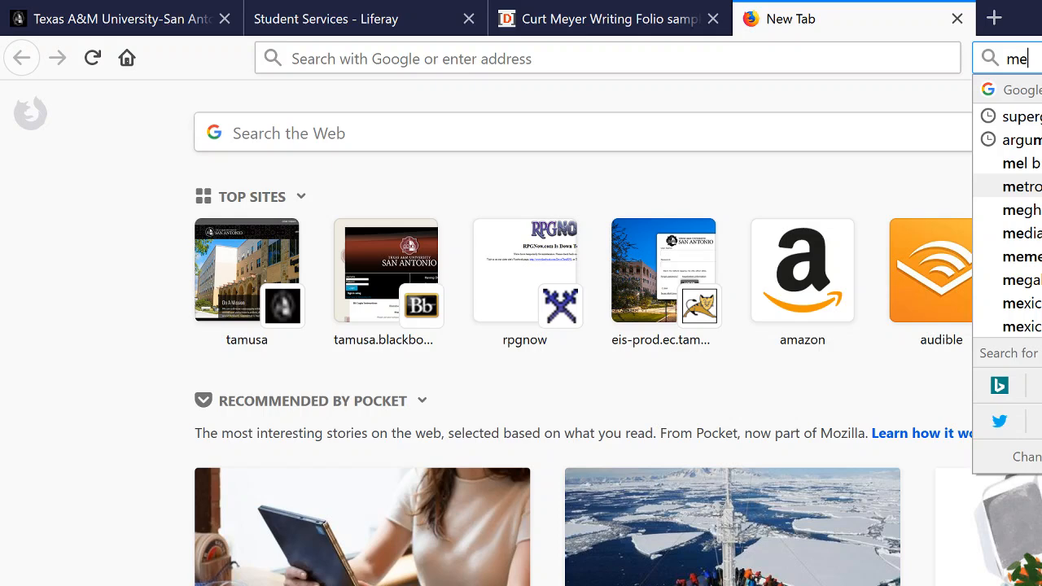
{"action": "key", "text": "BackSpace"}
{"action": "type", "text": "isce"}
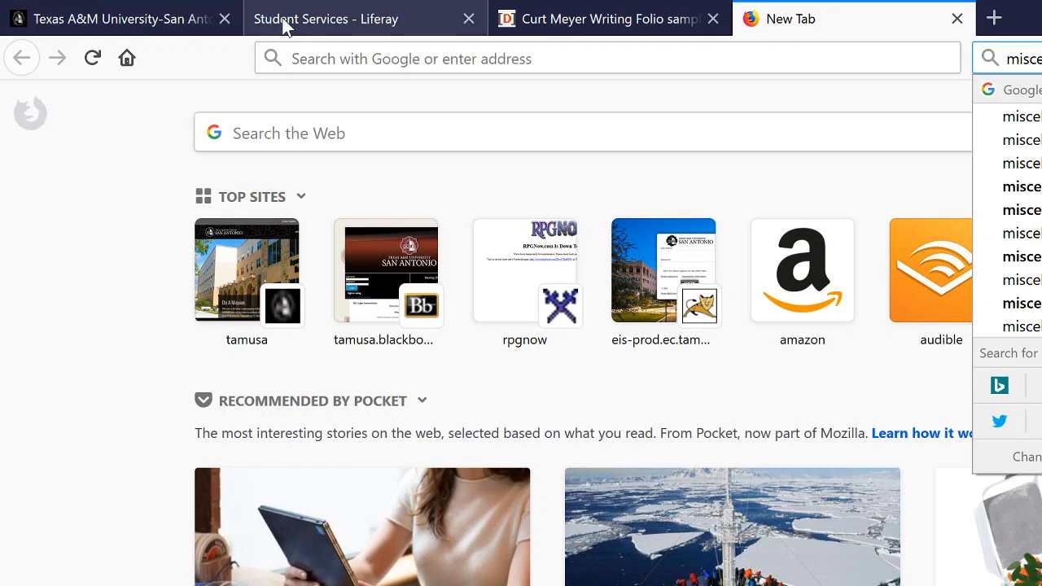
{"action": "left_click", "coordinate": [596, 30]}
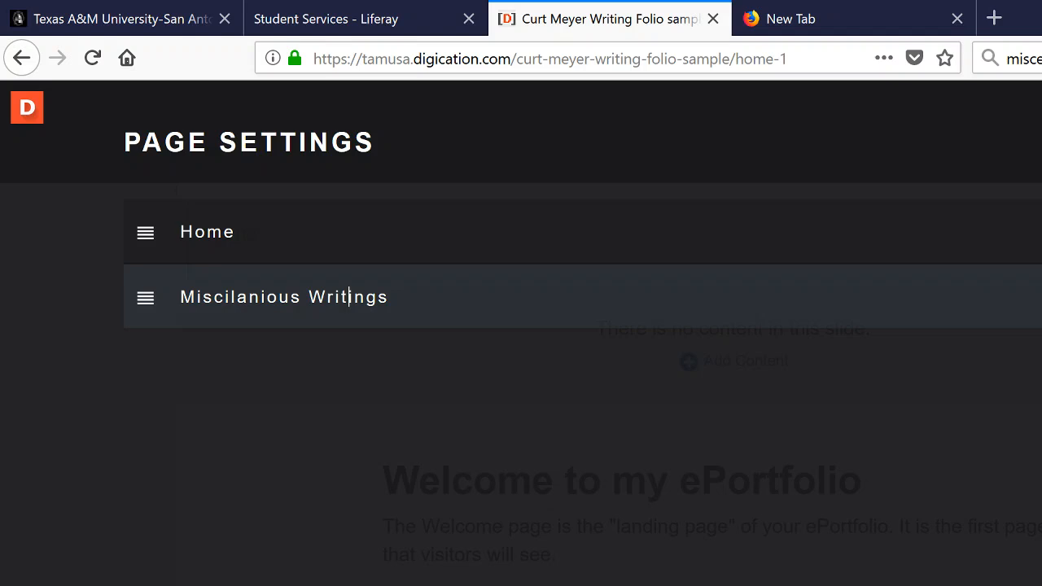
Correct the spelling of the second page's name to "Miscellanious Writings".
{"action": "left_click", "coordinate": [231, 297]}
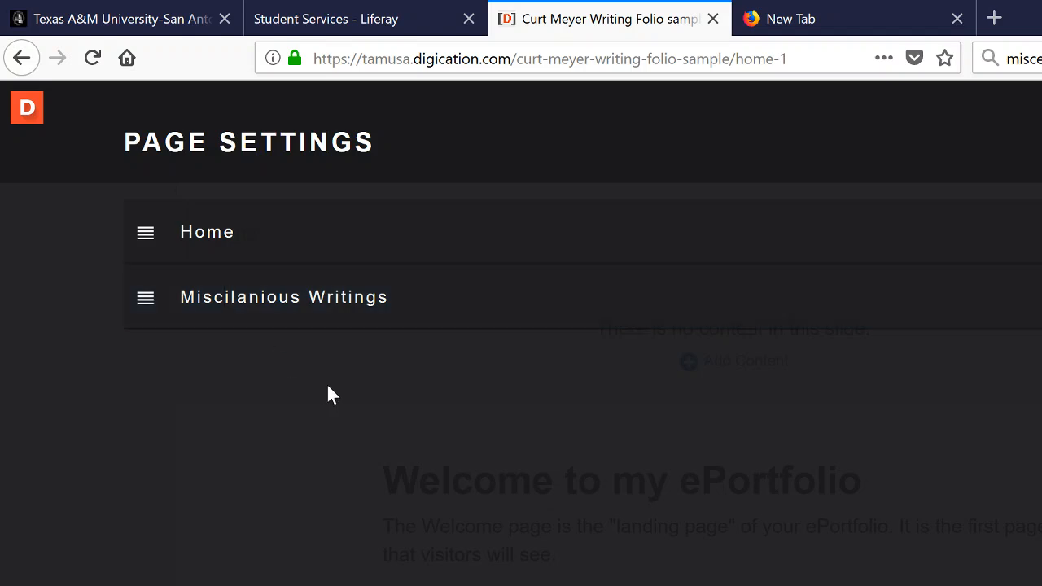
{"action": "key", "text": "Left"}
{"action": "key", "text": "Left"}
{"action": "key", "text": "Right"}
{"action": "key", "text": "BackSpace"}
{"action": "type", "text": "e"}
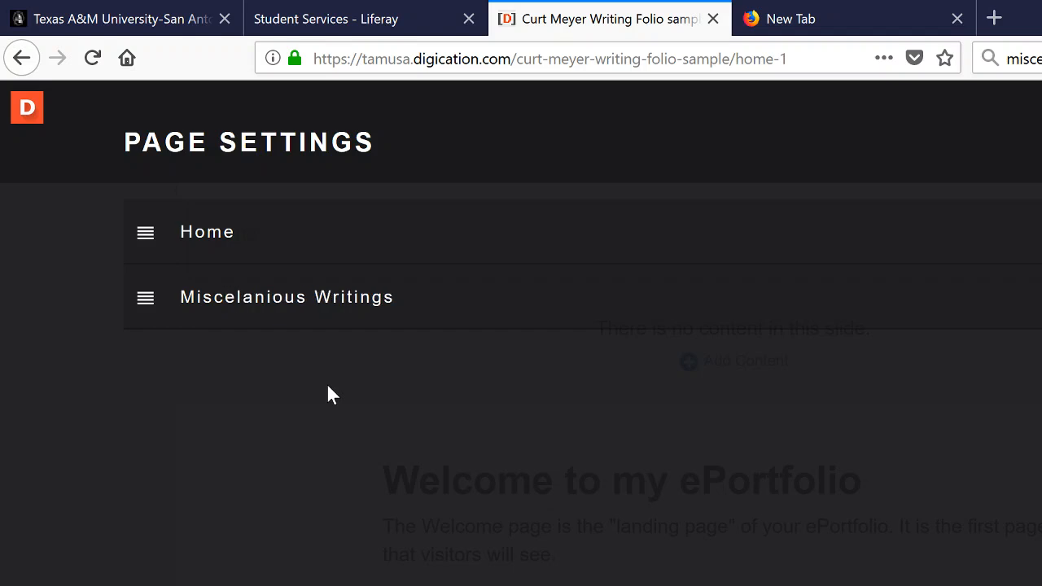
{"action": "type", "text": "l"}
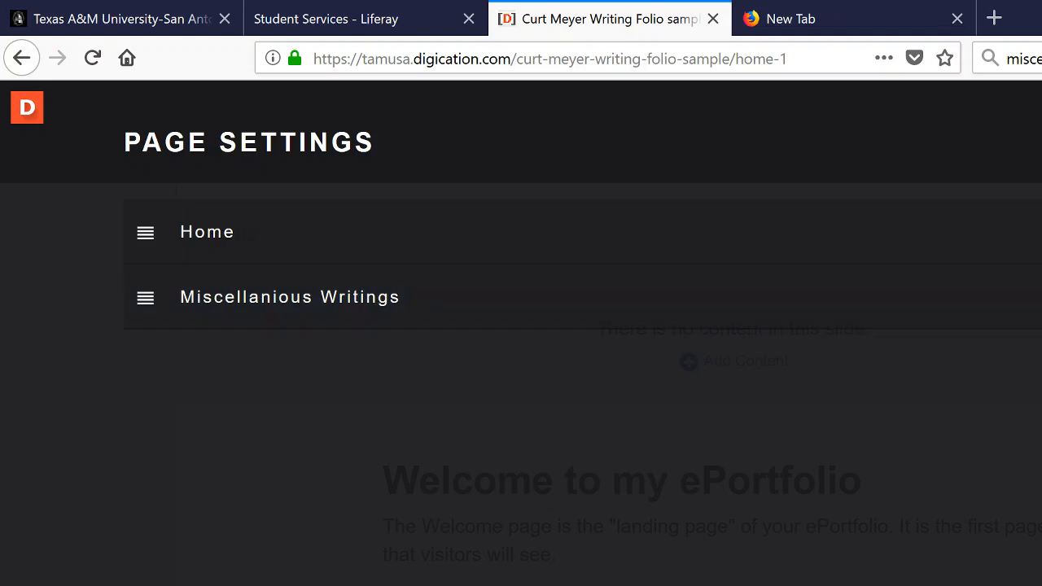
Add a subpage named "First Week Reflection" nested under Miscellanious Writings and save the page settings.
{"action": "key", "text": "Return"}
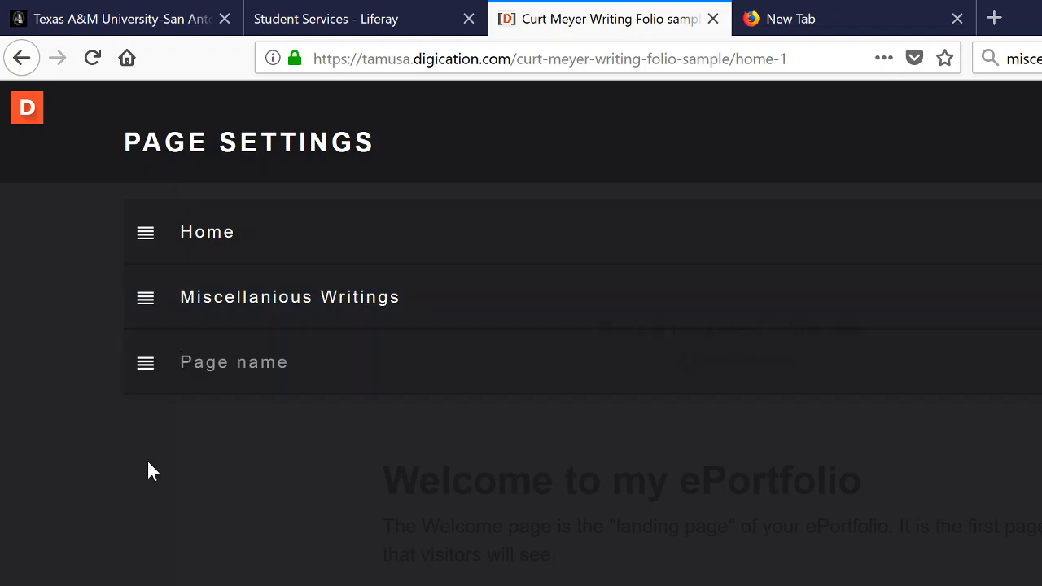
{"action": "left_click_drag", "start_coordinate": [147, 365], "coordinate": [200, 363]}
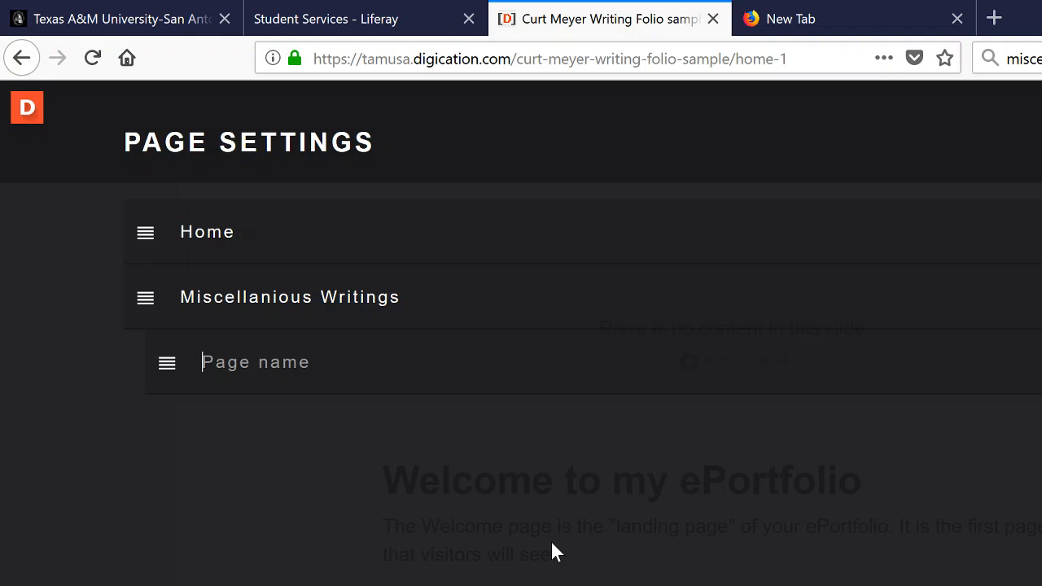
{"action": "type", "text": "F"}
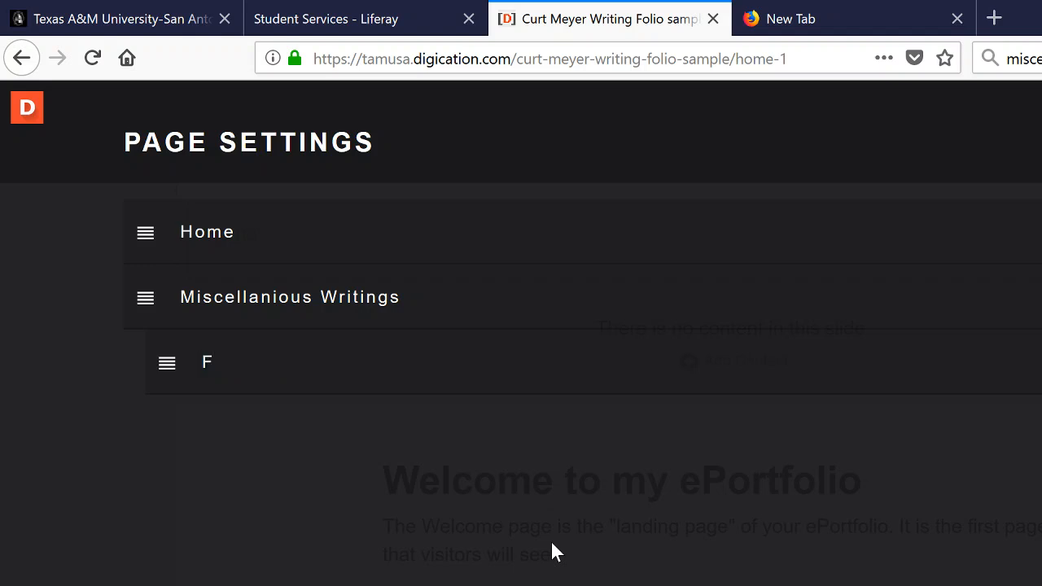
{"action": "type", "text": "irsty"}
{"action": "key", "text": "BackSpace"}
{"action": "key", "text": "BackSpace"}
{"action": "type", "text": "Week Re"}
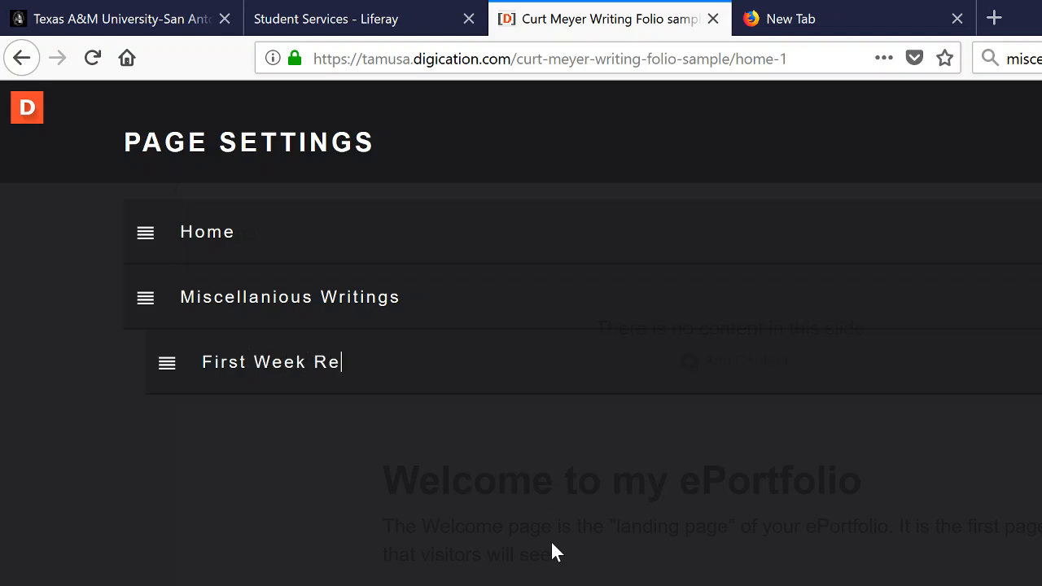
{"action": "type", "text": "flection"}
{"action": "key", "text": "Return"}
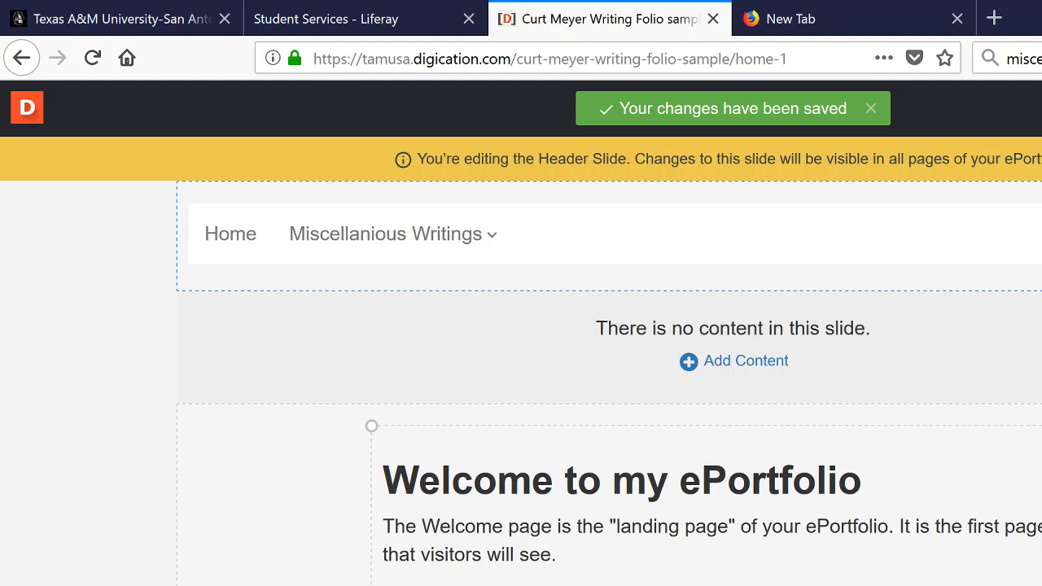
Open the First Week Reflection page and upload the Word document of the first week of Fall 2018 reflection as its content.
{"action": "mouse_move", "coordinate": [442, 251]}
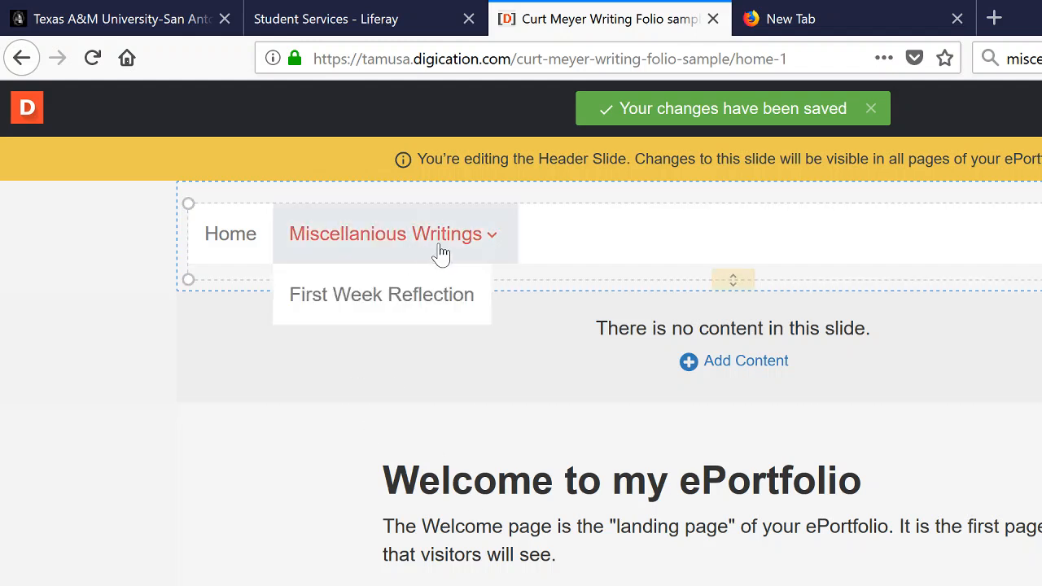
{"action": "left_click", "coordinate": [396, 301]}
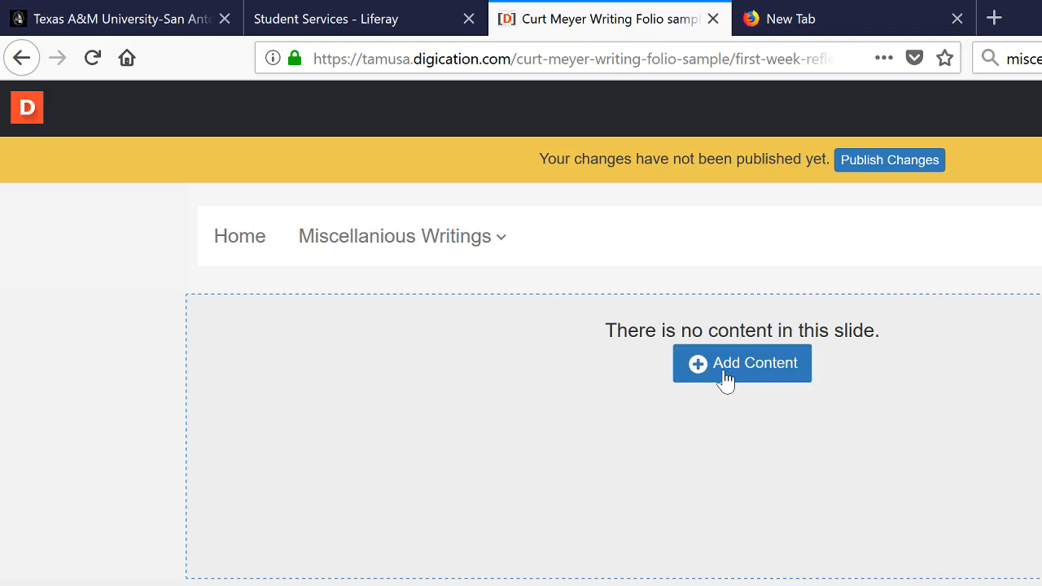
{"action": "left_click", "coordinate": [754, 372]}
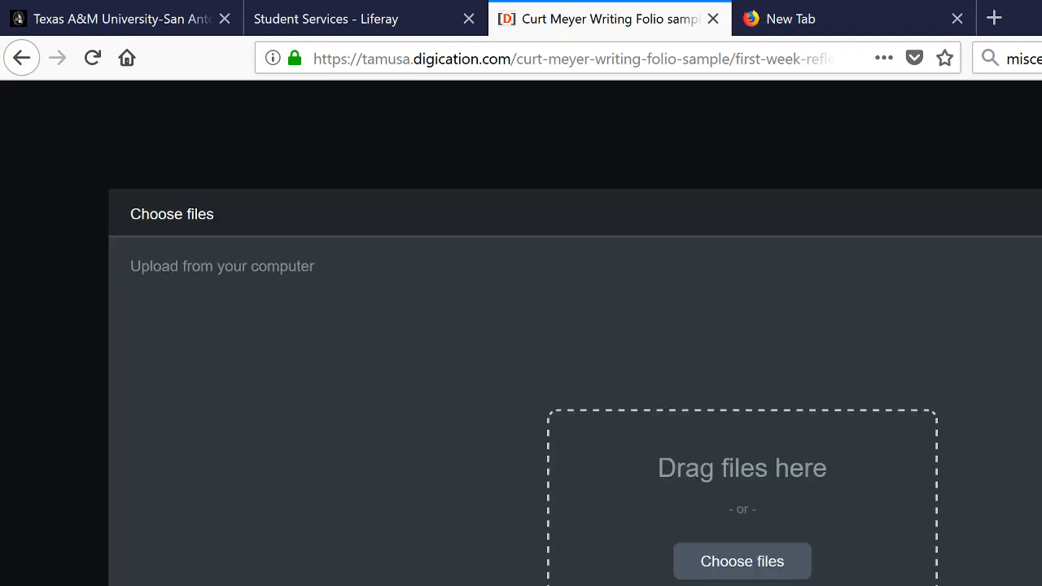
{"action": "left_click", "coordinate": [765, 573]}
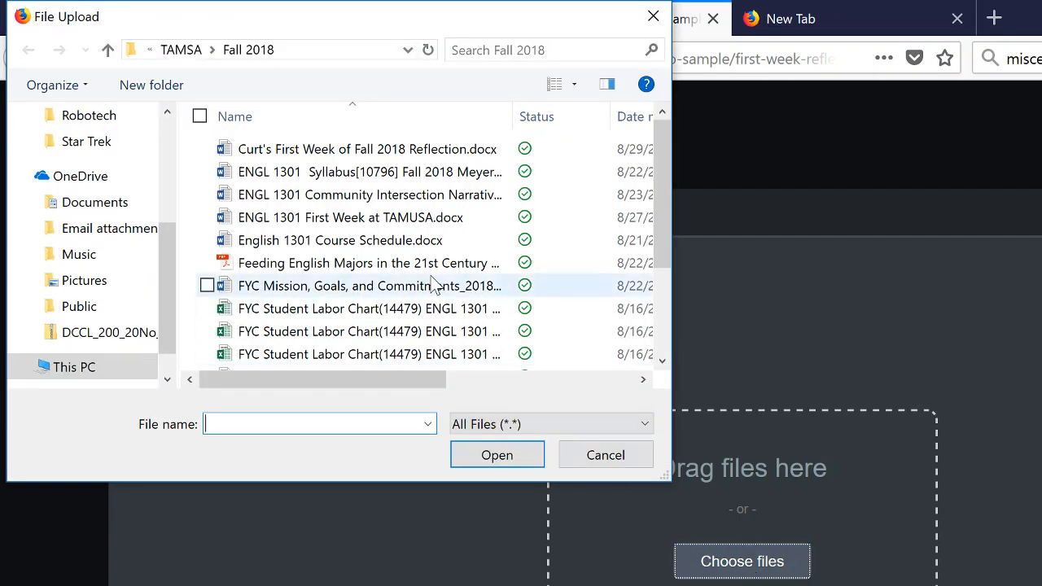
{"action": "left_click", "coordinate": [370, 155]}
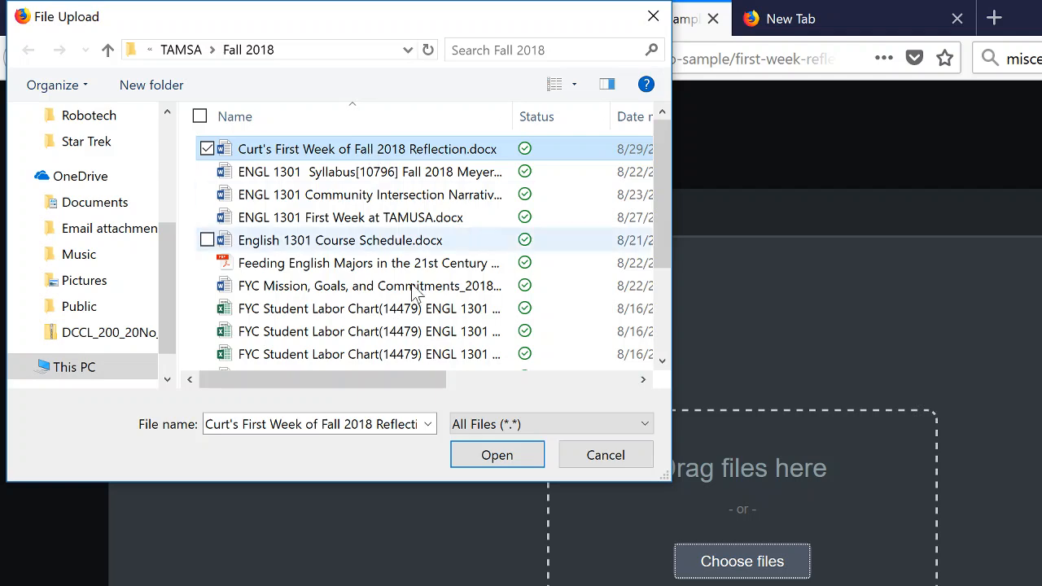
{"action": "left_click", "coordinate": [506, 461]}
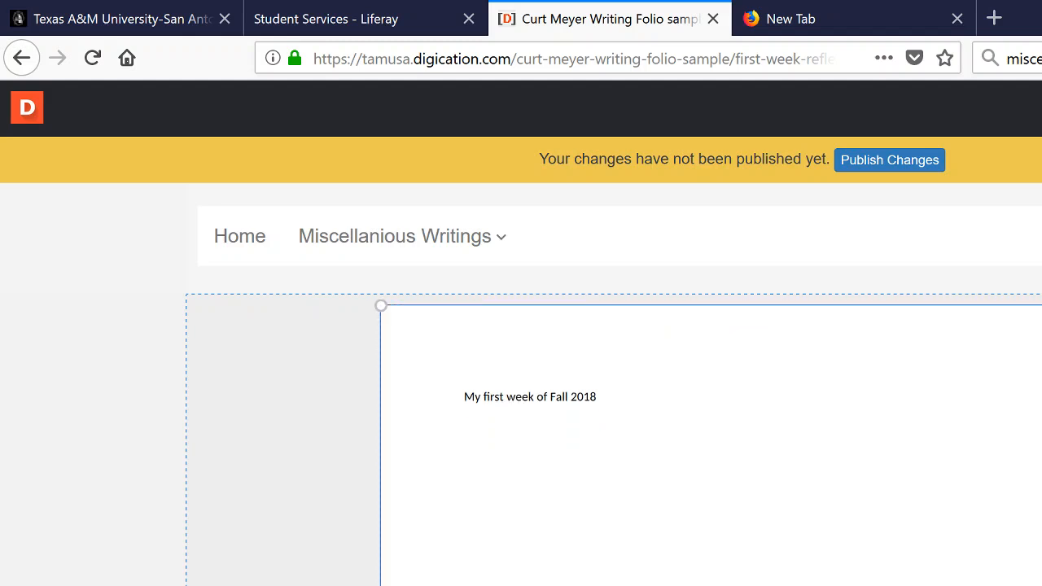
Enlarge the uploaded document to span the First Week Reflection page's content width and publish the changes.
{"action": "left_click_drag", "start_coordinate": [1034, 582], "coordinate": [1041, 585]}
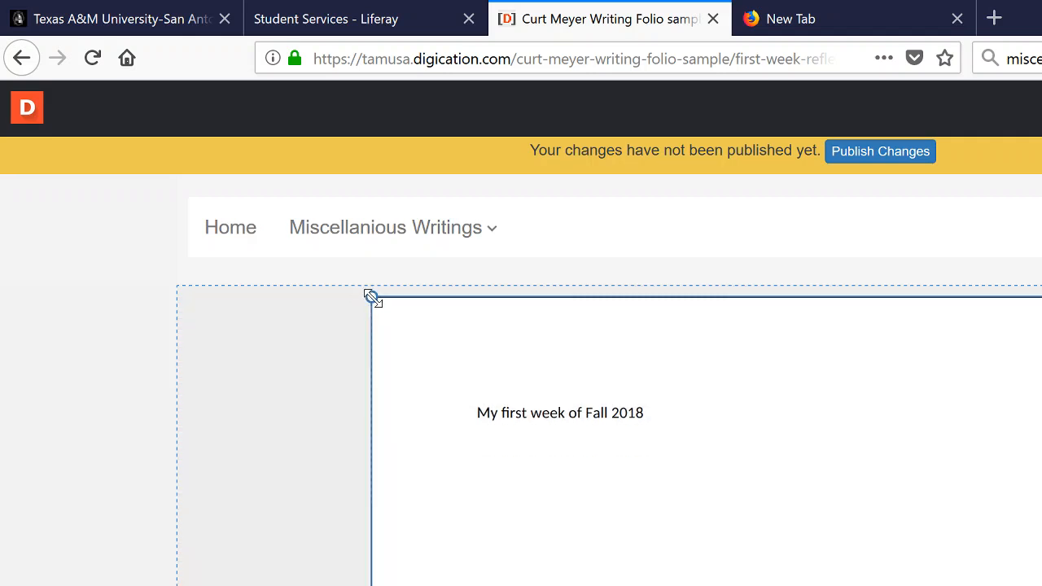
{"action": "left_click_drag", "start_coordinate": [372, 298], "coordinate": [220, 294]}
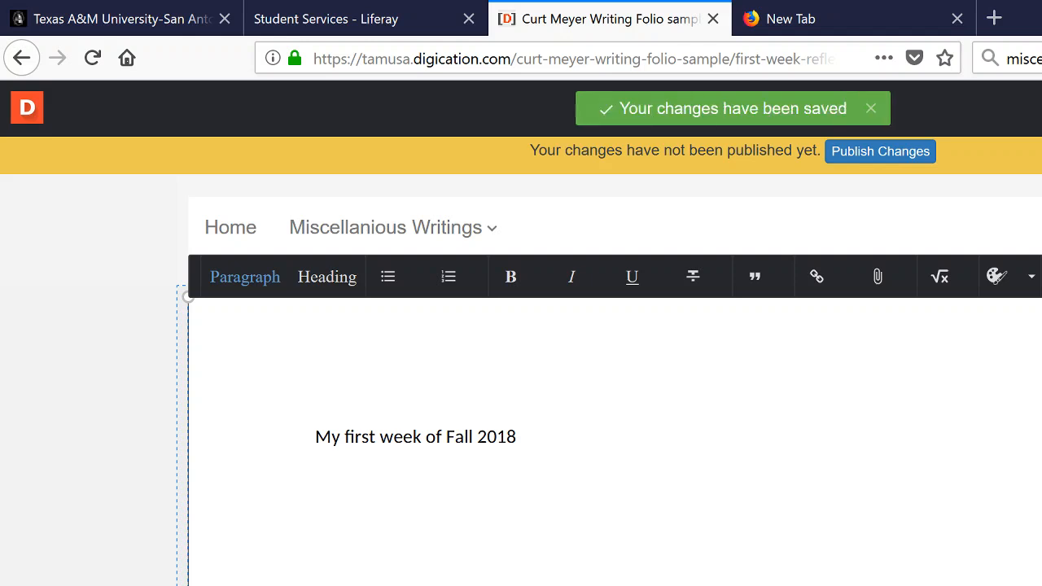
{"action": "scroll", "coordinate": [521, 407], "scroll_direction": "down", "scroll_amount": 3}
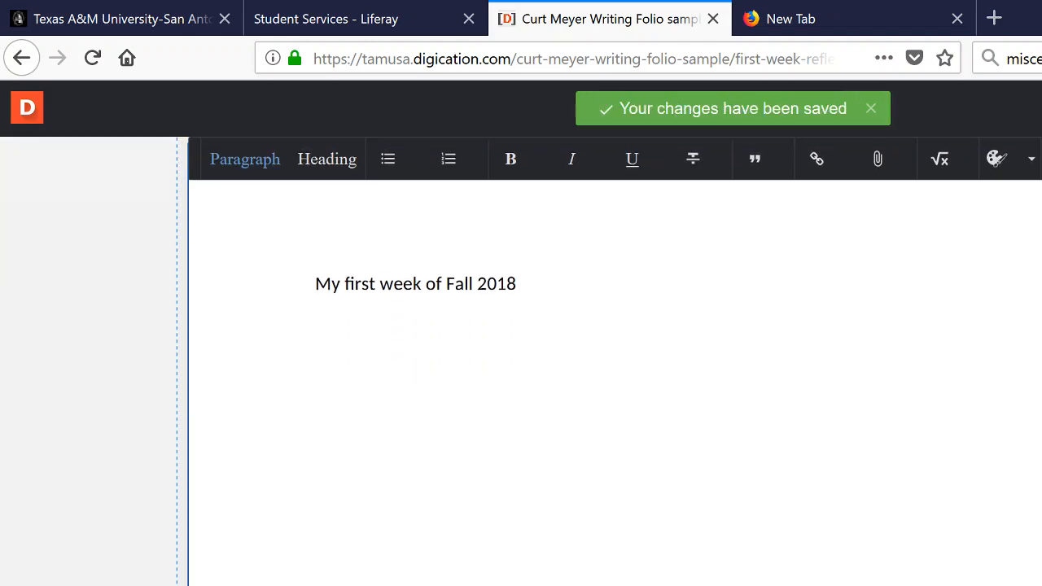
{"action": "scroll", "coordinate": [521, 366], "scroll_direction": "up", "scroll_amount": 3}
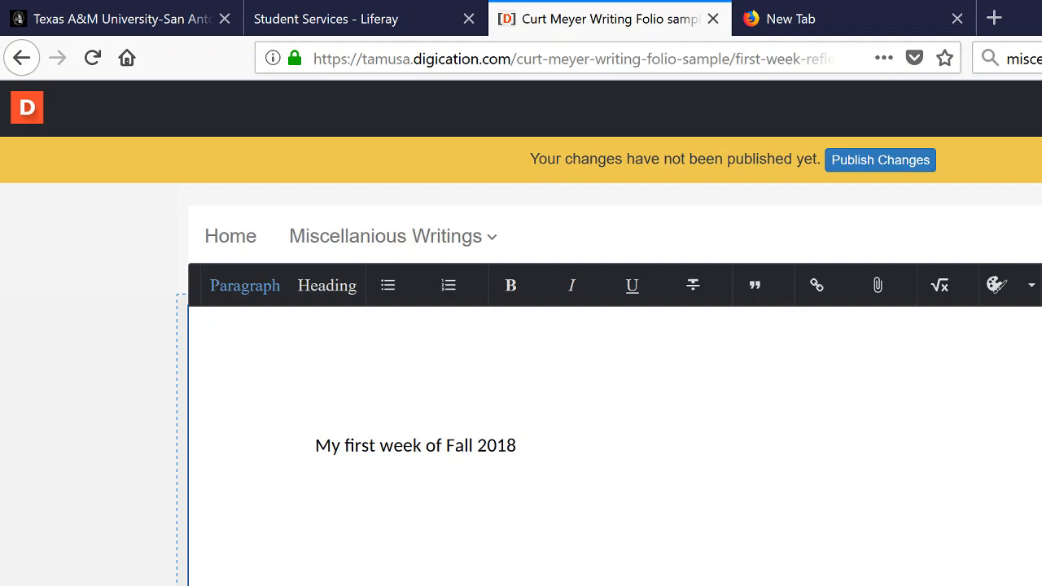
{"action": "left_click", "coordinate": [907, 164]}
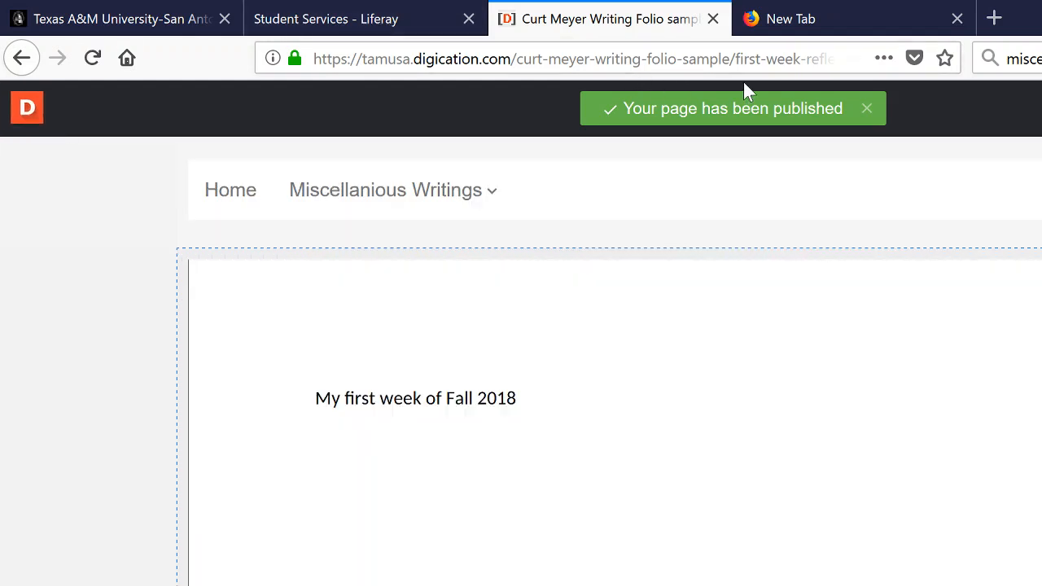
Copy the web address of the published First Week Reflection page.
{"action": "key", "text": "ctrl+l"}
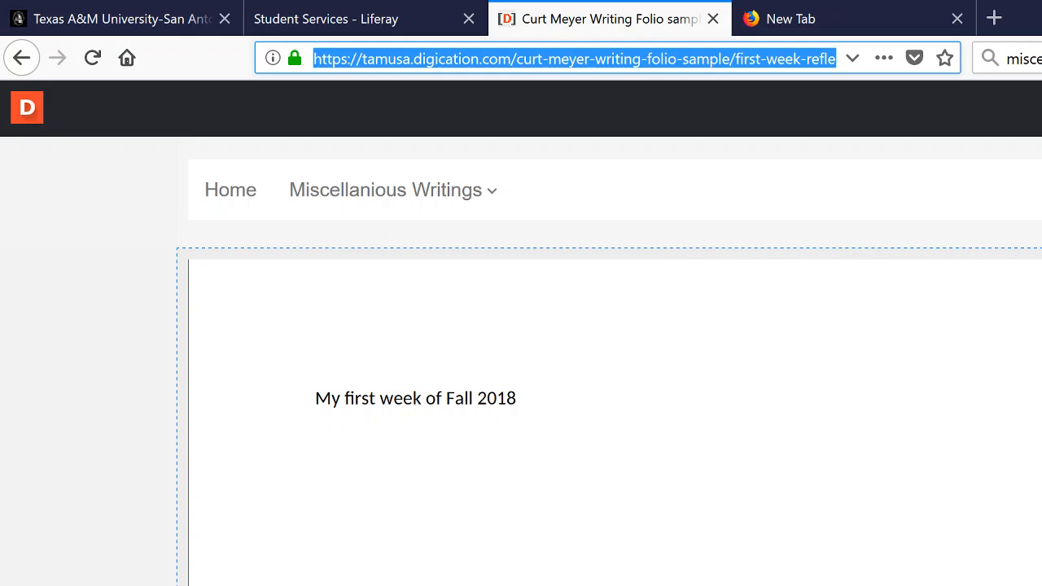
{"action": "right_click", "coordinate": [646, 63]}
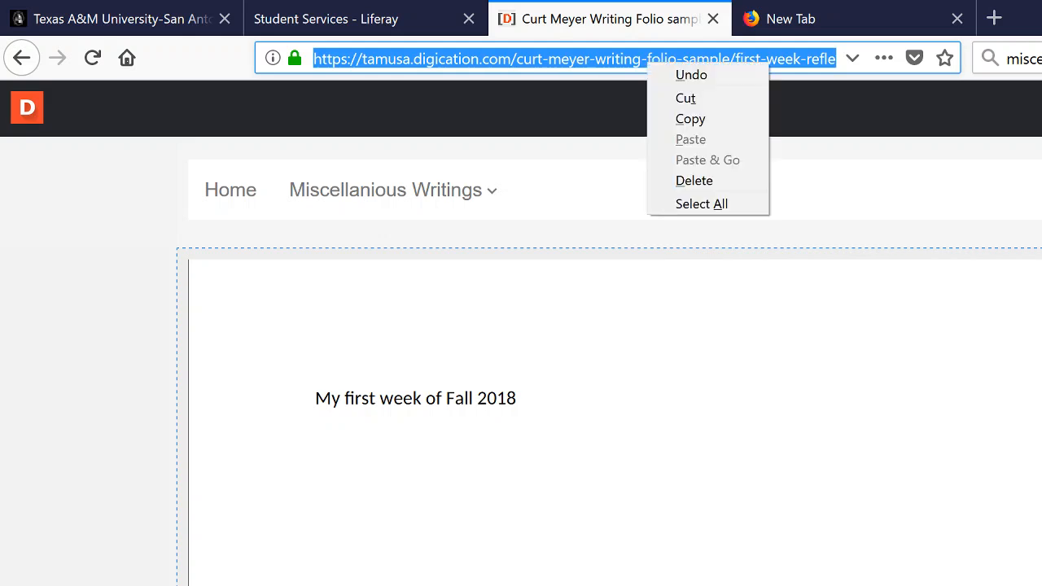
{"action": "left_click", "coordinate": [652, 116]}
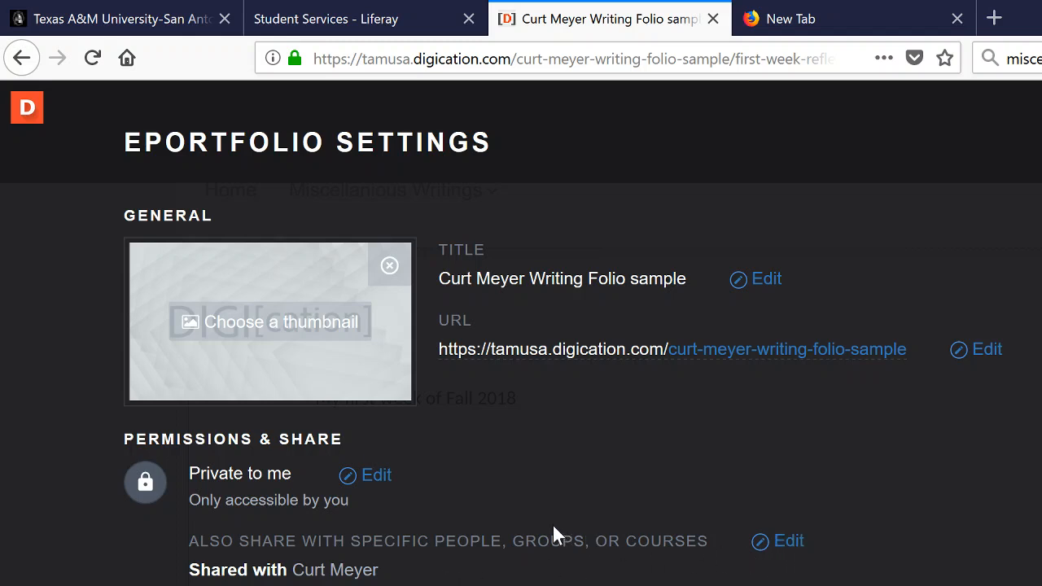
Set the ePortfolio's permission to Private within Texas A&M San Antonio and open its sharing with specific people, groups, or courses for editing.
{"action": "left_click", "coordinate": [359, 478]}
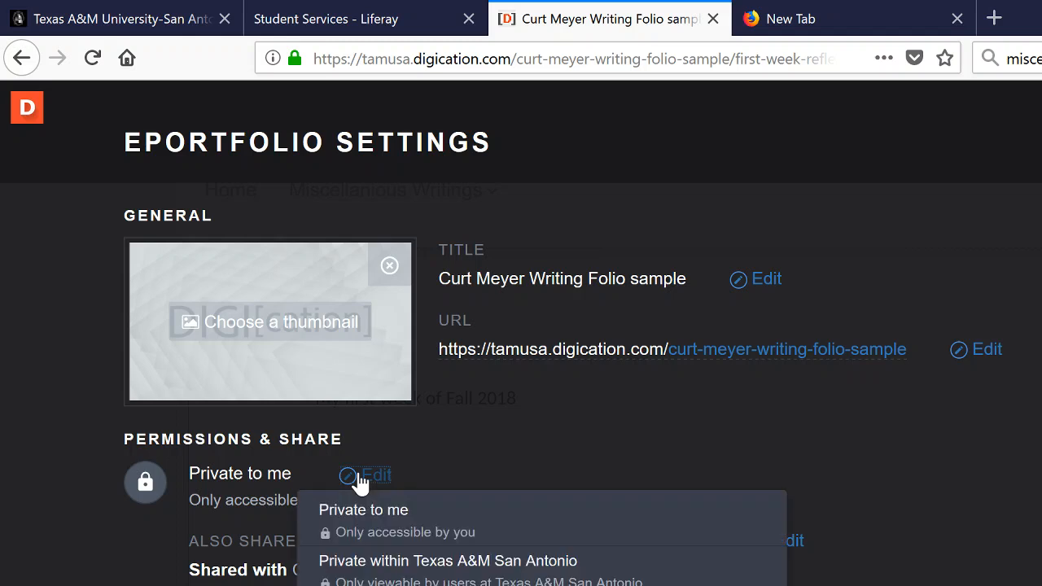
{"action": "left_click", "coordinate": [374, 569]}
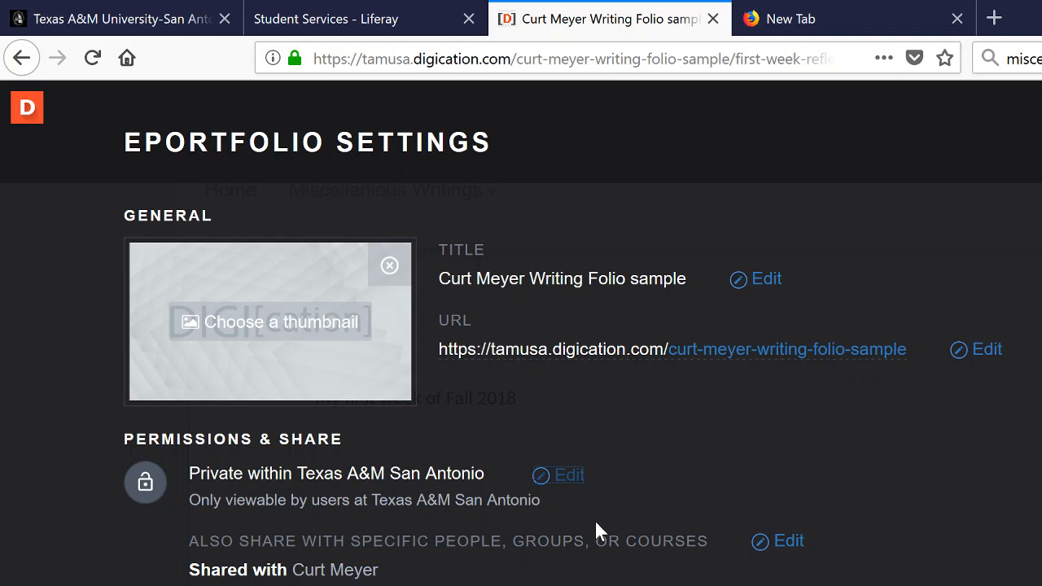
{"action": "left_click", "coordinate": [762, 542]}
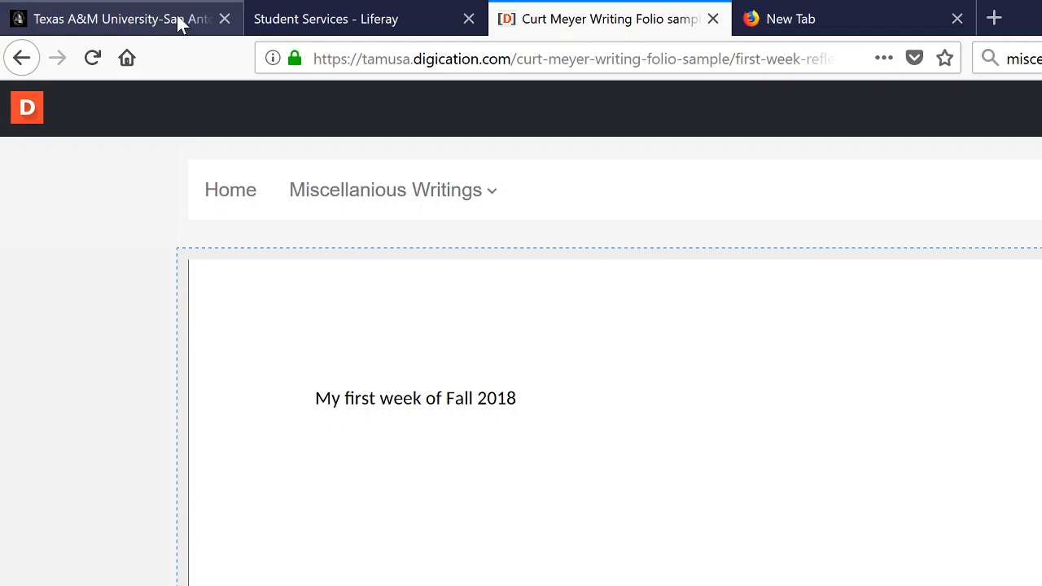
Go to Blackboard through the university portal's Student Services page and enter the ENGL1301_004_201910 Composition I course.
{"action": "left_click", "coordinate": [265, 27]}
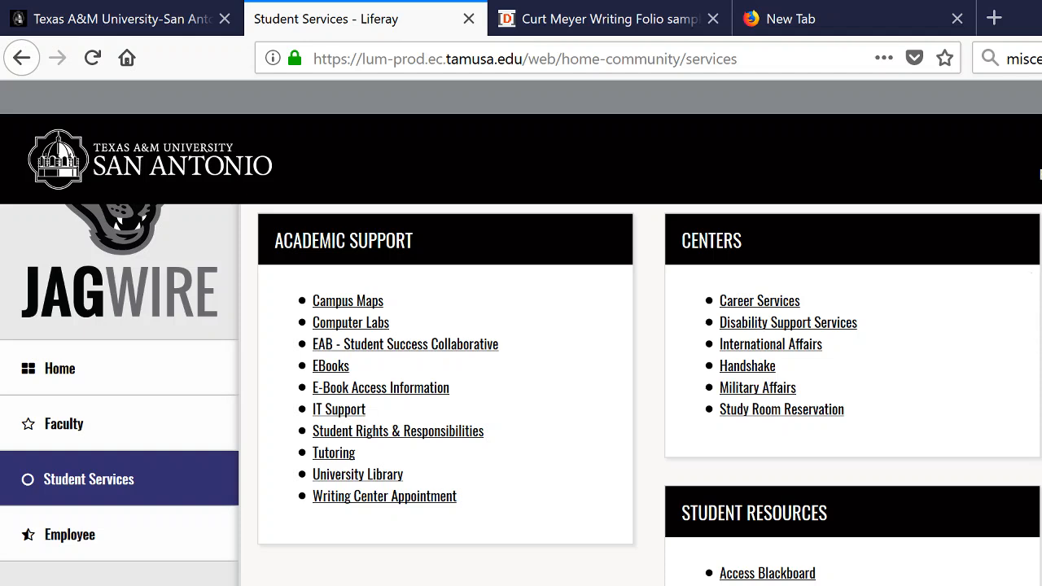
{"action": "left_click", "coordinate": [1041, 172]}
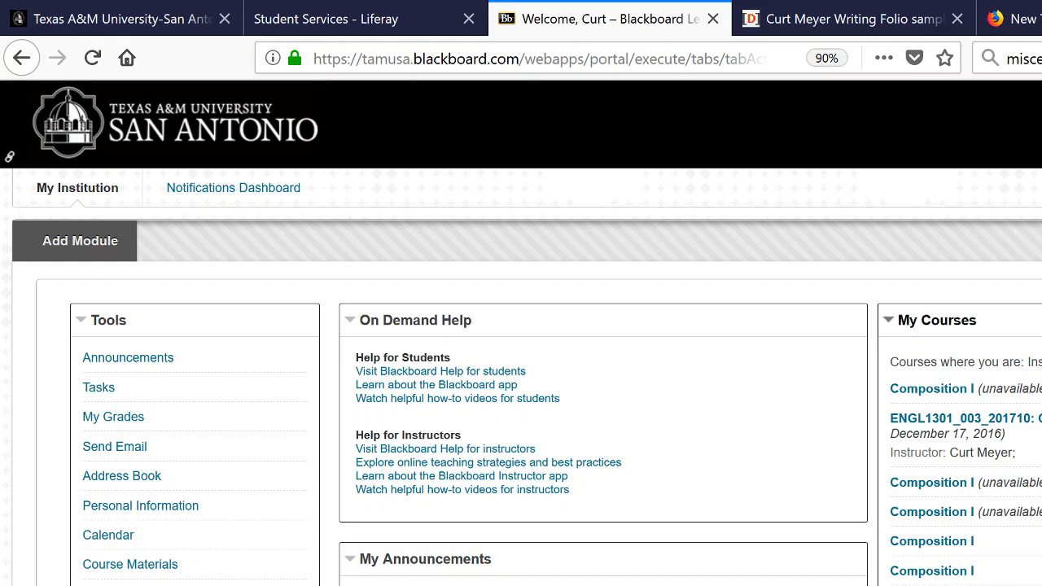
{"action": "left_click", "coordinate": [949, 544]}
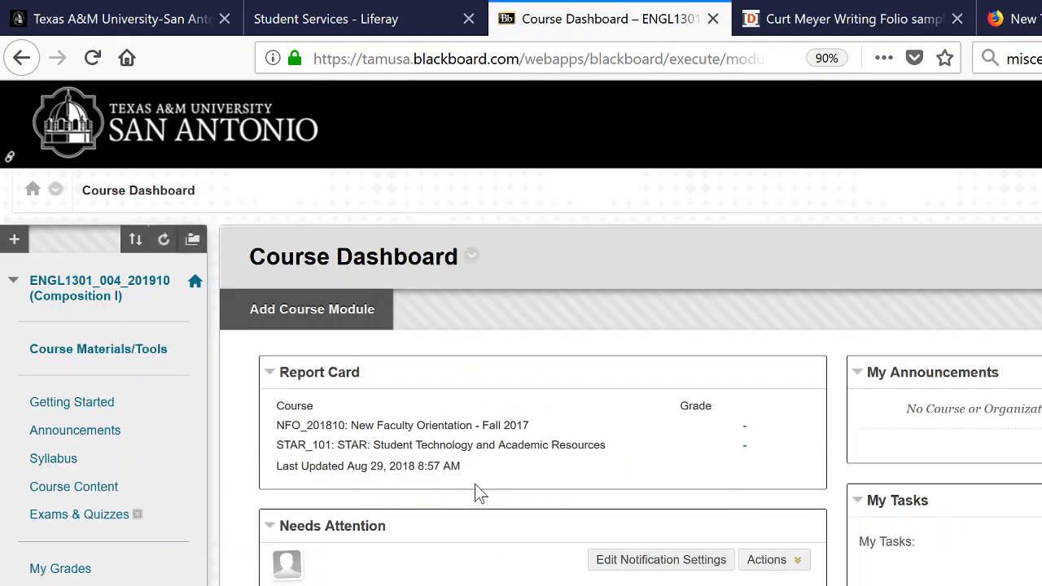
Open the assignment "Reflective Writing Exercise: First Week at TAMUSA" from the course content.
{"action": "scroll", "coordinate": [342, 513], "scroll_direction": "down", "scroll_amount": 5}
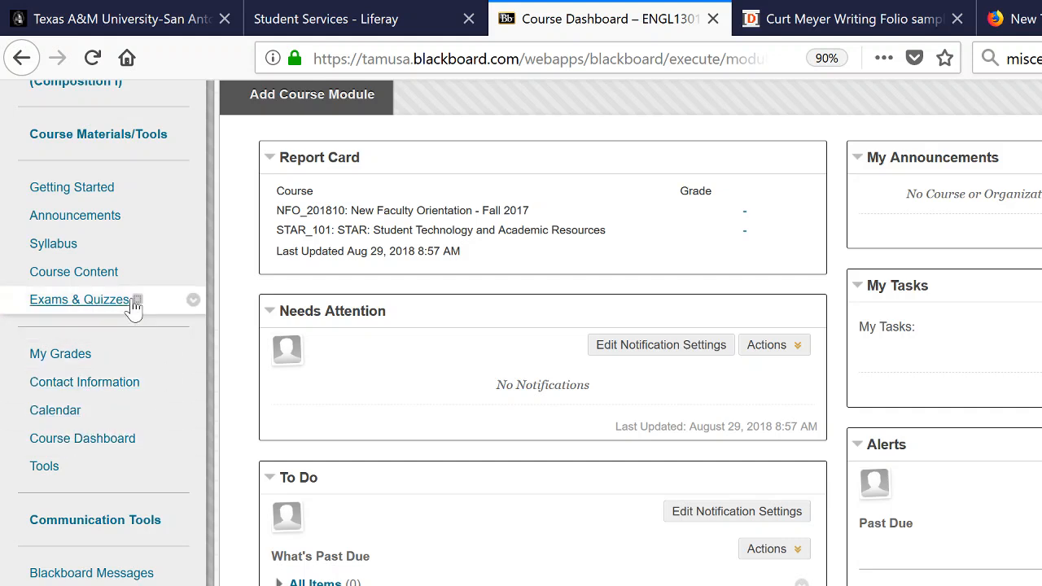
{"action": "left_click", "coordinate": [81, 277]}
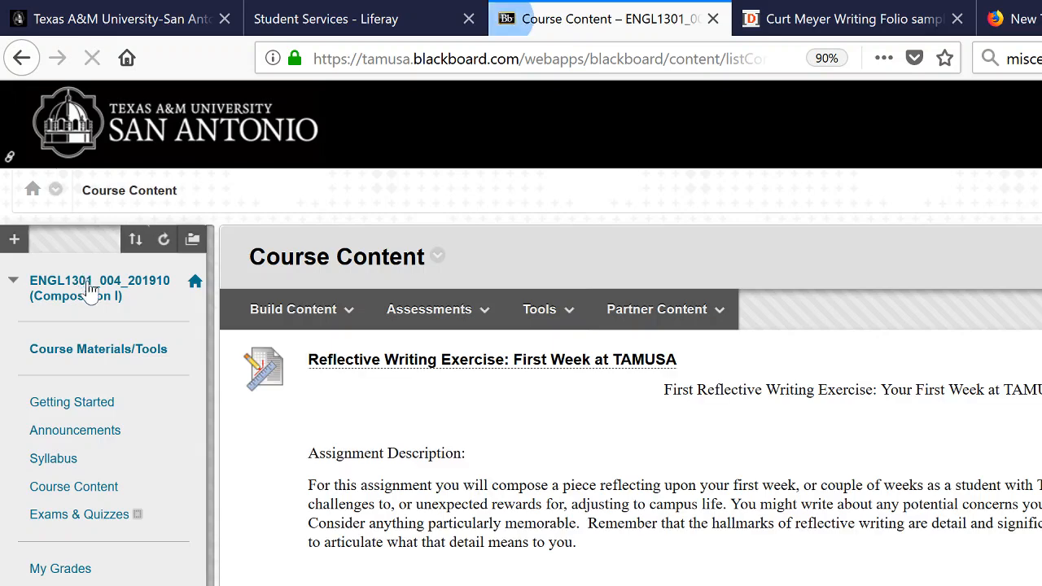
{"action": "scroll", "coordinate": [521, 366], "scroll_direction": "down", "scroll_amount": 2}
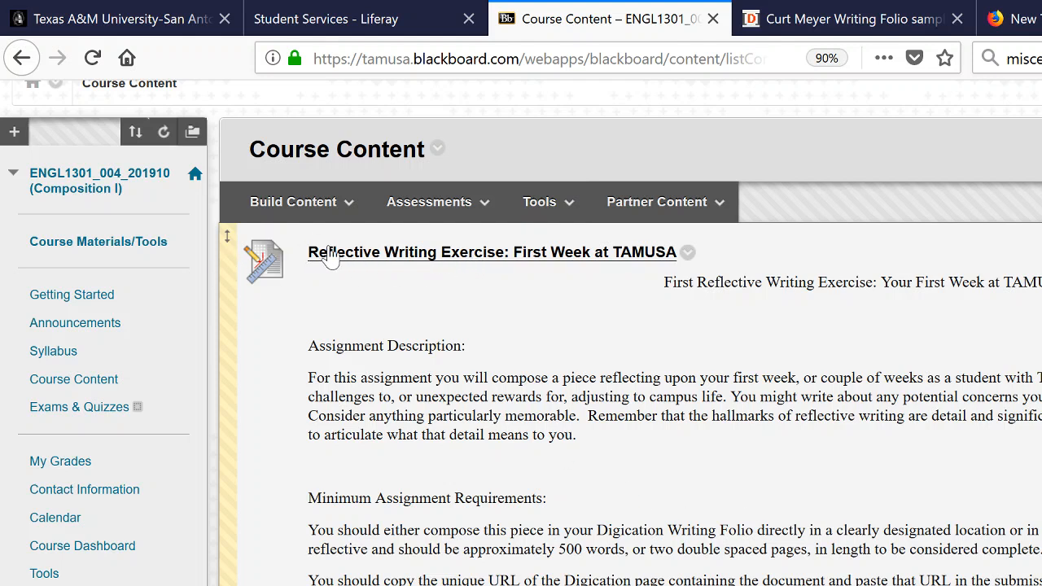
{"action": "left_click", "coordinate": [451, 259]}
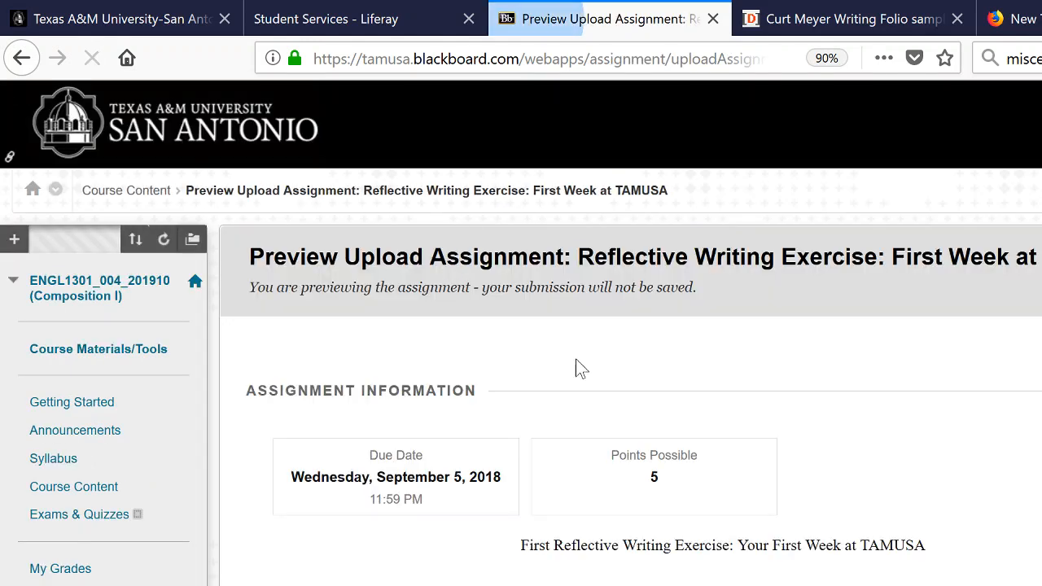
Start a written text submission for the assignment and paste the copied URL of the First Week Reflection page into it.
{"action": "scroll", "coordinate": [810, 507], "scroll_direction": "down", "scroll_amount": 5}
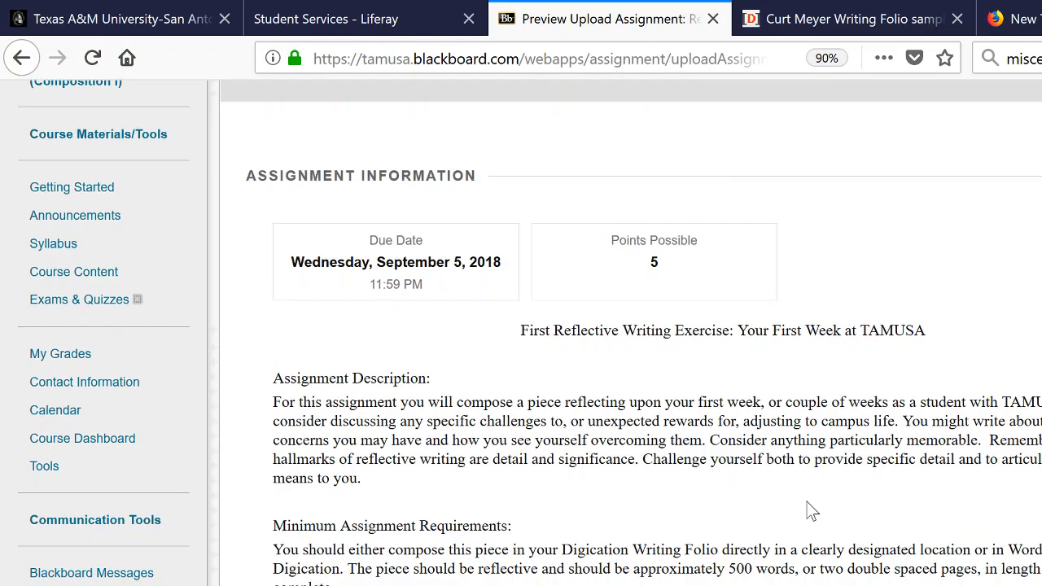
{"action": "scroll", "coordinate": [803, 498], "scroll_direction": "down", "scroll_amount": 9}
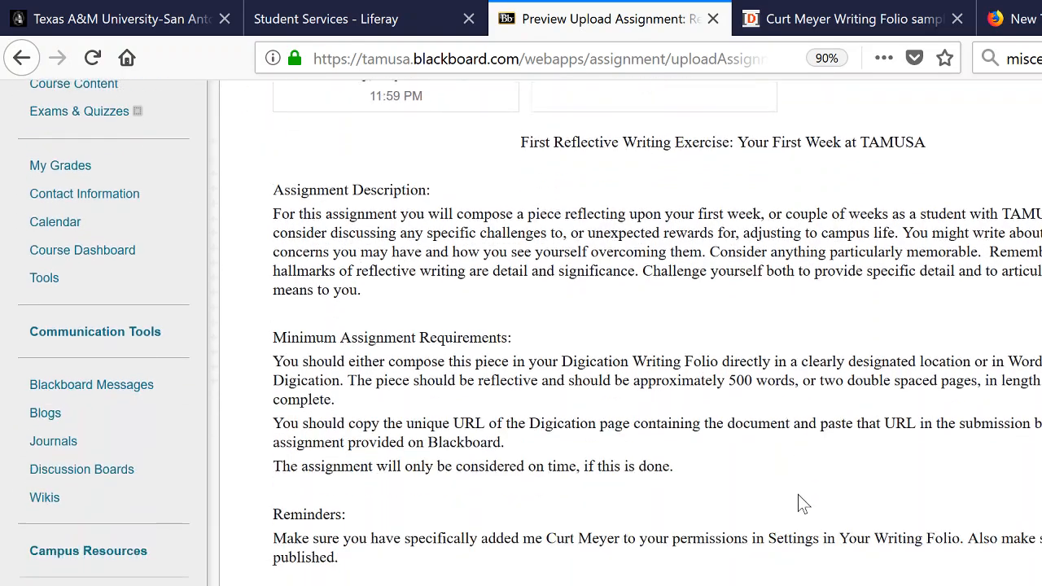
{"action": "scroll", "coordinate": [794, 494], "scroll_direction": "down", "scroll_amount": 7}
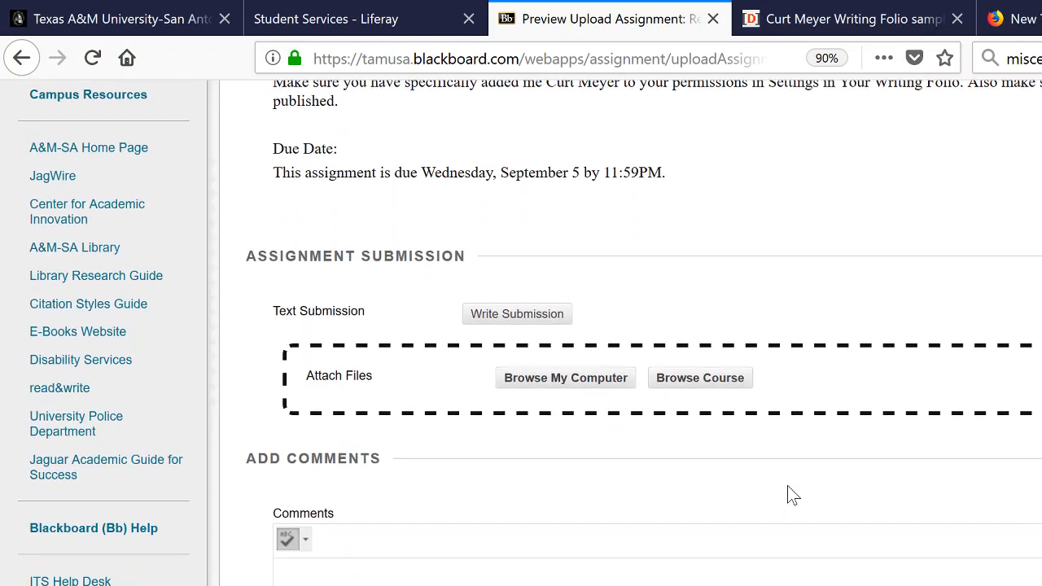
{"action": "scroll", "coordinate": [787, 488], "scroll_direction": "up", "scroll_amount": 3}
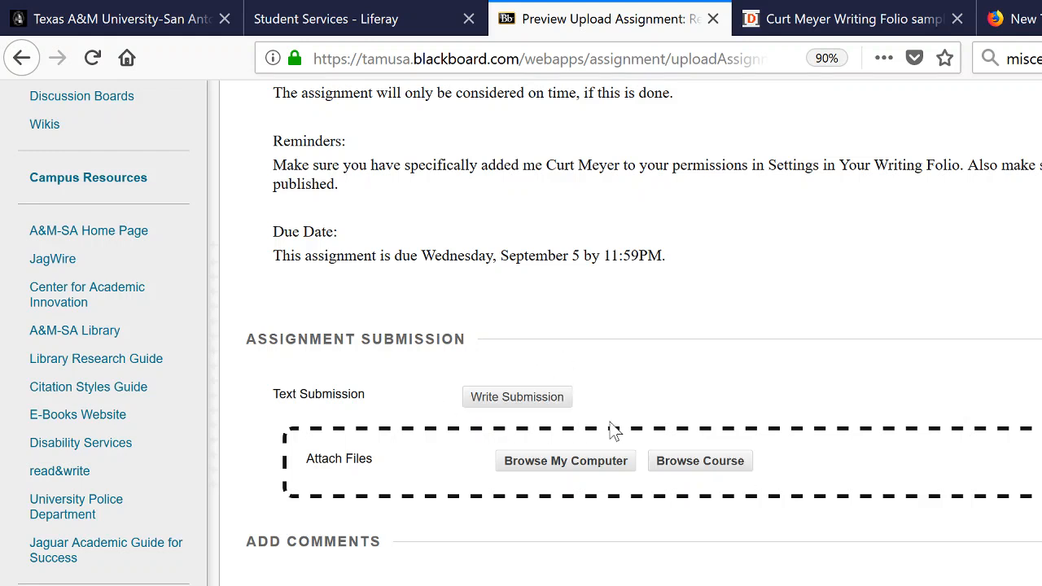
{"action": "left_click", "coordinate": [517, 399]}
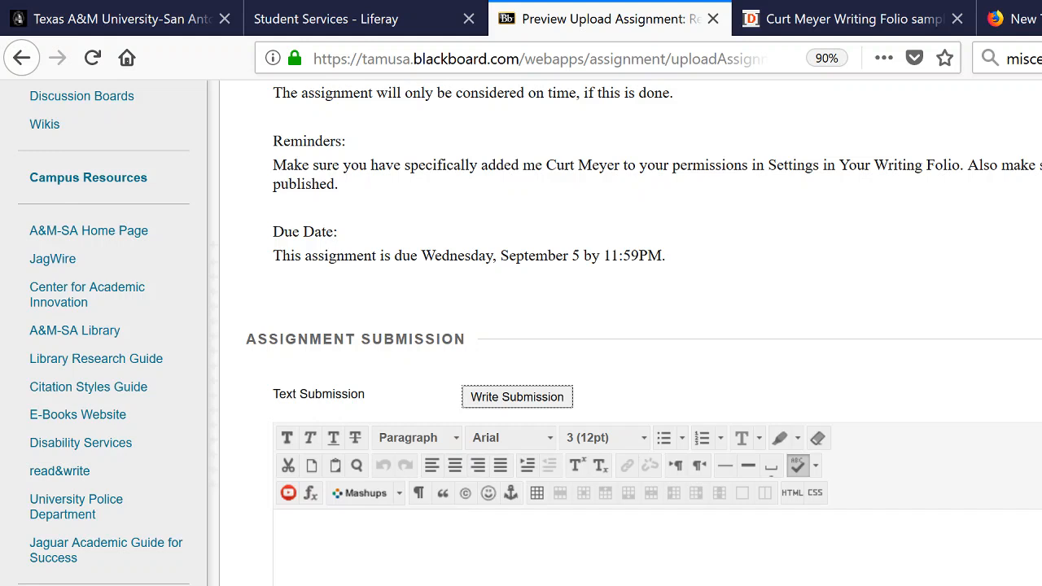
{"action": "right_click", "coordinate": [370, 536]}
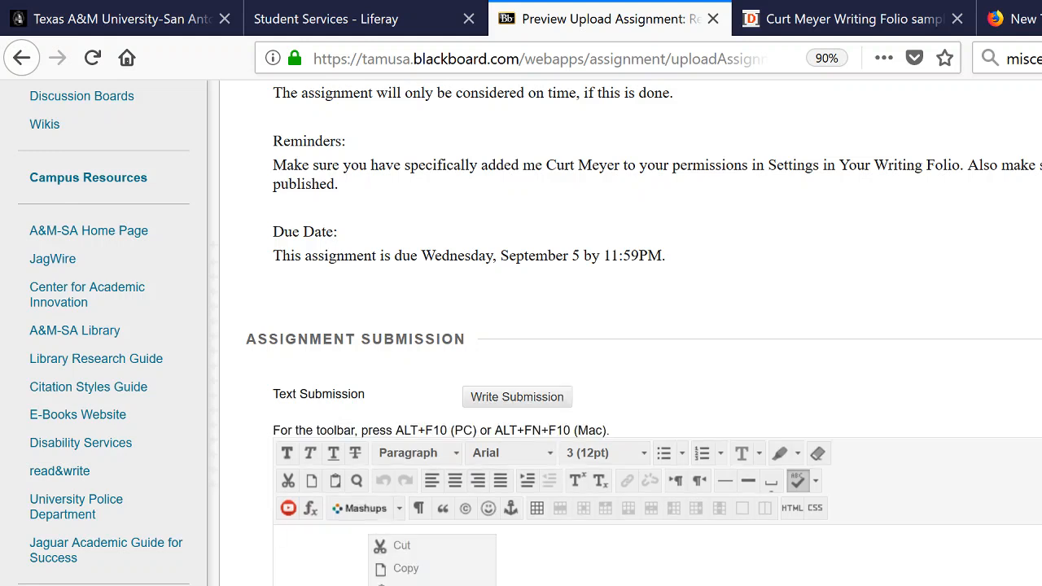
{"action": "left_click", "coordinate": [405, 585]}
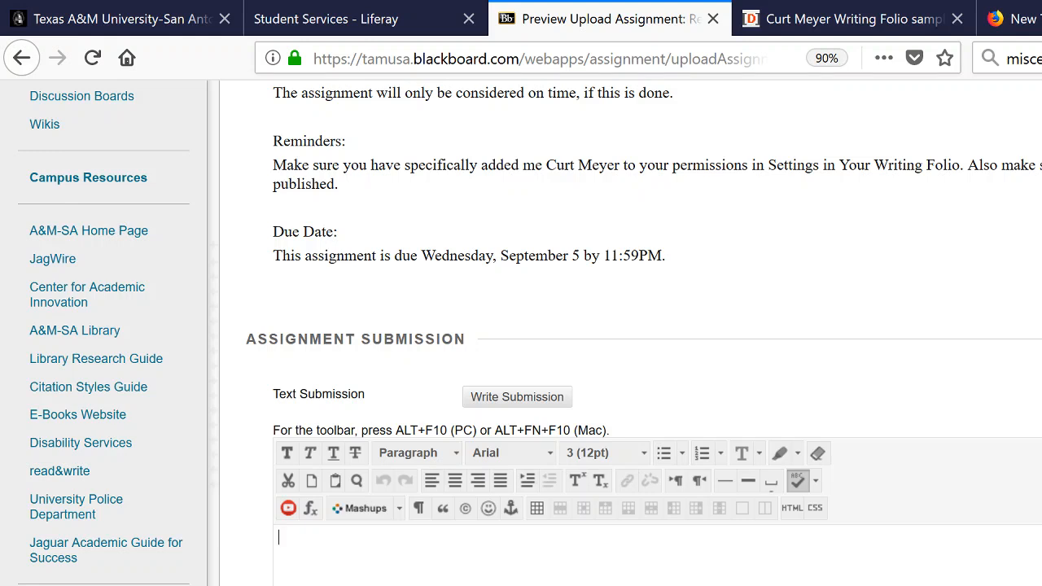
{"action": "type", "text": "https://tamusa.digication.com/curt-meyer-writing-folio-sample/first-week-reflection"}
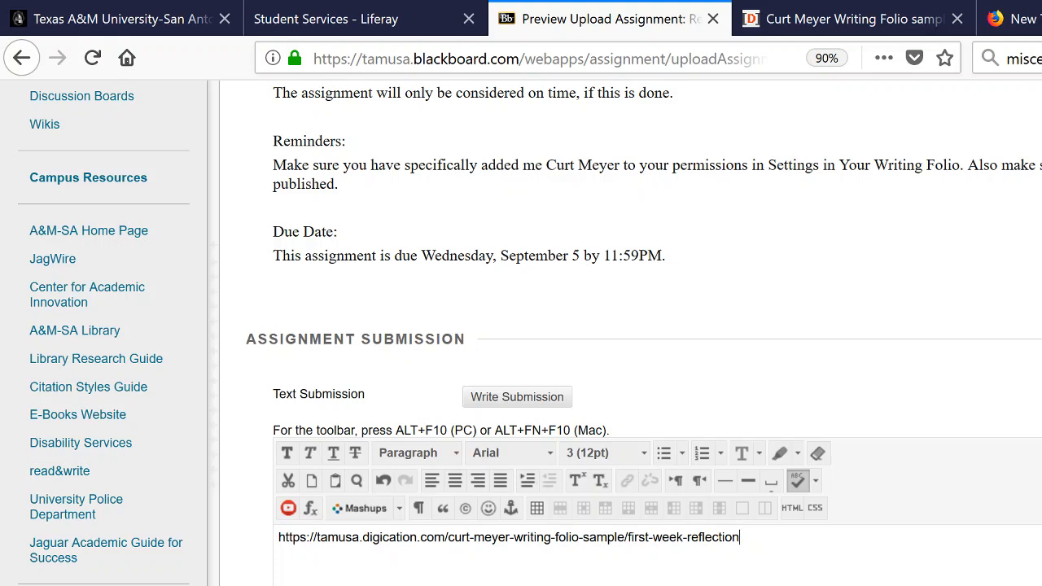
{"action": "scroll", "coordinate": [529, 326], "scroll_direction": "down", "scroll_amount": 5}
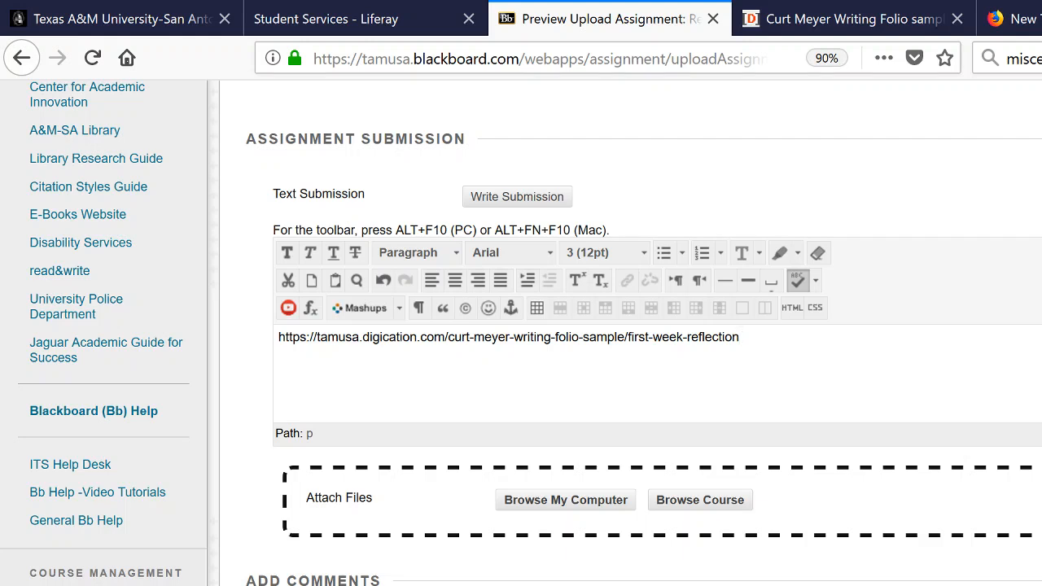
{"action": "scroll", "coordinate": [520, 325], "scroll_direction": "up", "scroll_amount": 5}
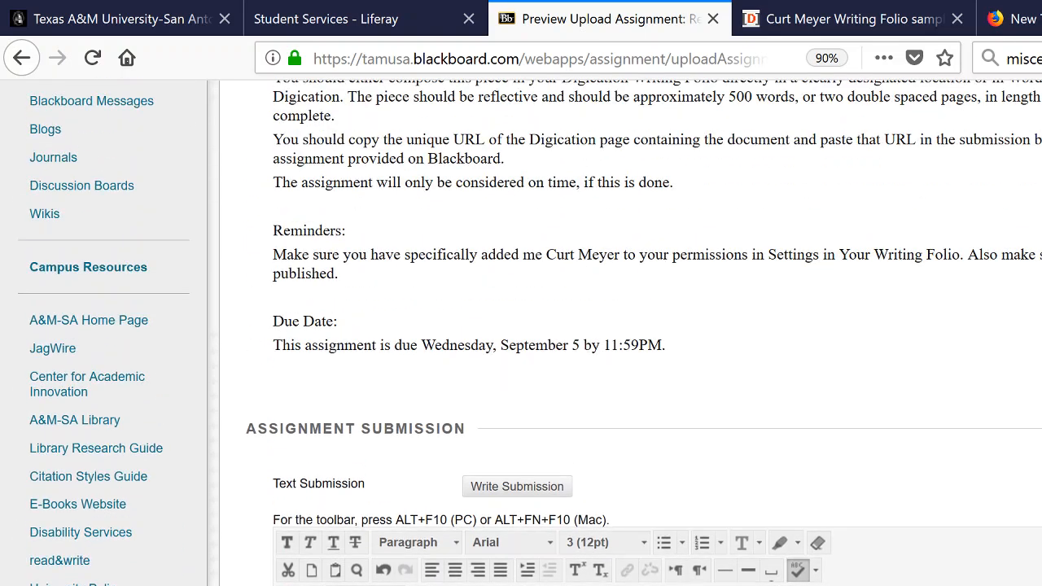
{"action": "scroll", "coordinate": [521, 325], "scroll_direction": "up", "scroll_amount": 10}
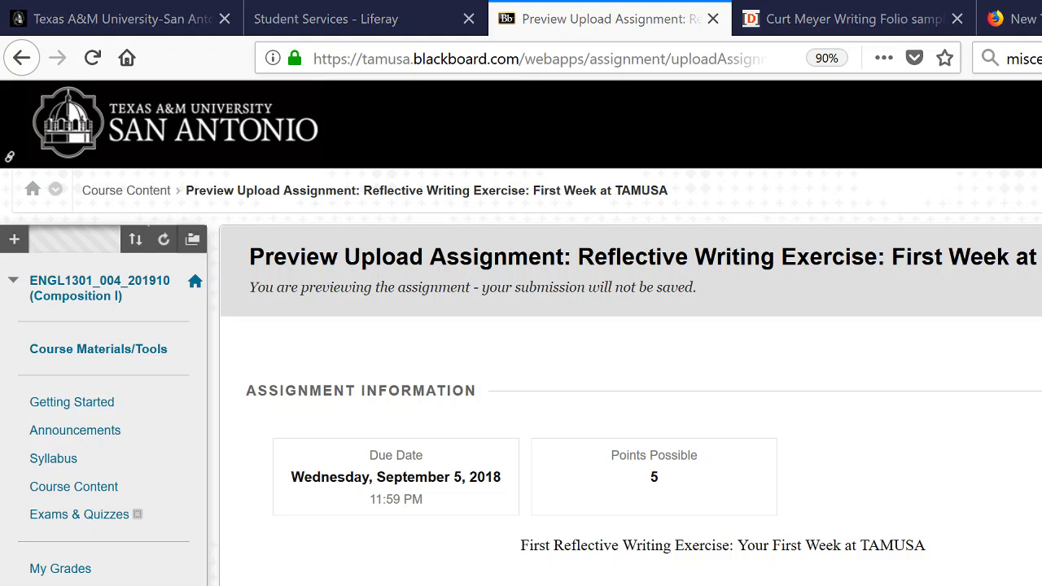
{"action": "key", "text": "alt+Tab"}
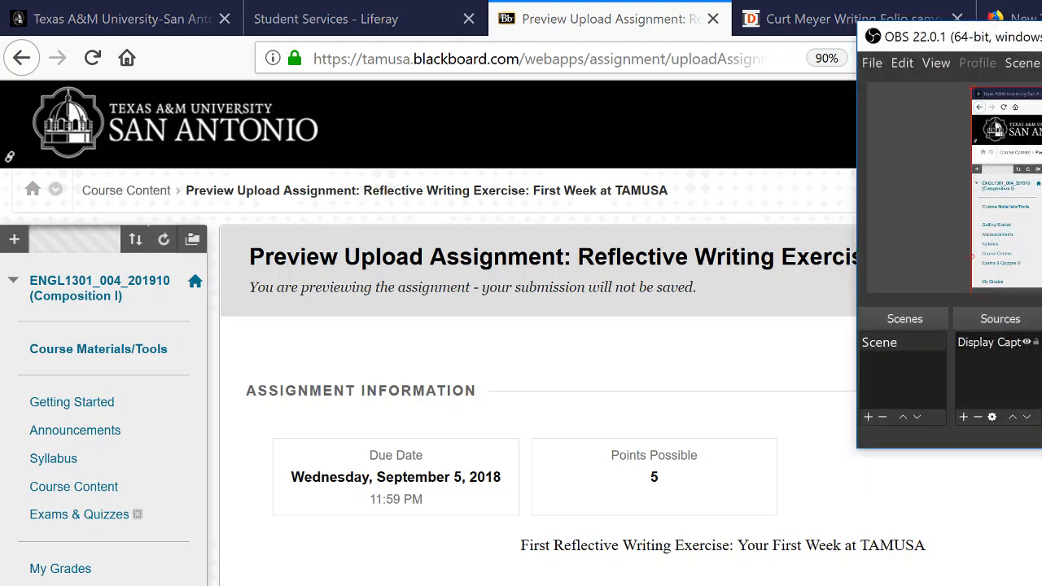